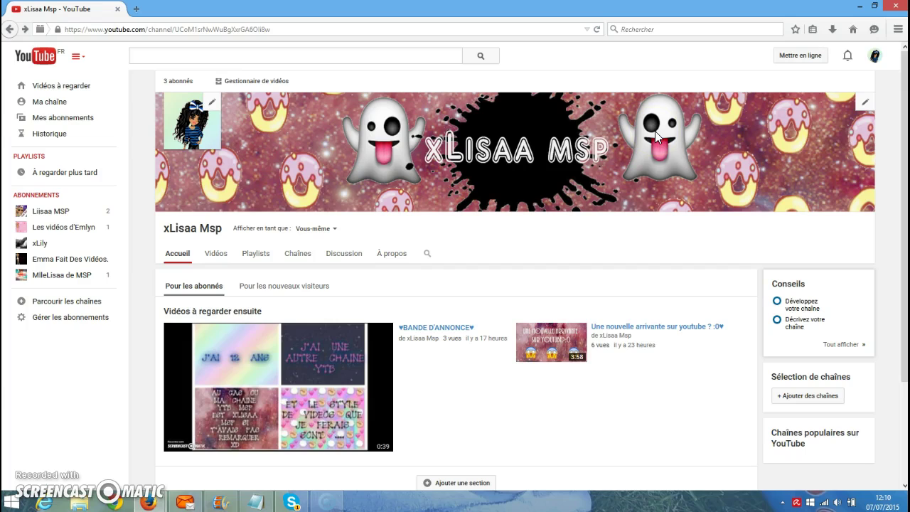
Open the channel illustration editor from the banner and bring up its help page on creating channel art.
{"action": "left_click", "coordinate": [865, 104]}
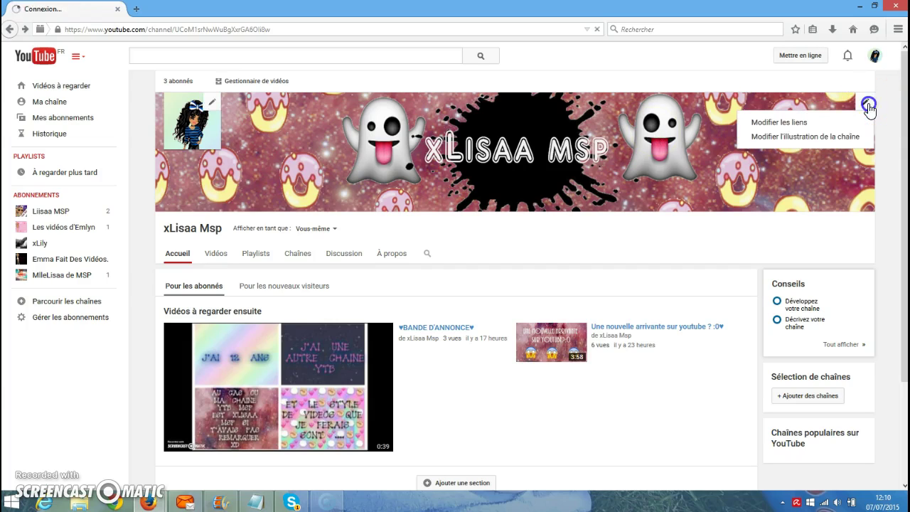
{"action": "left_click", "coordinate": [760, 136]}
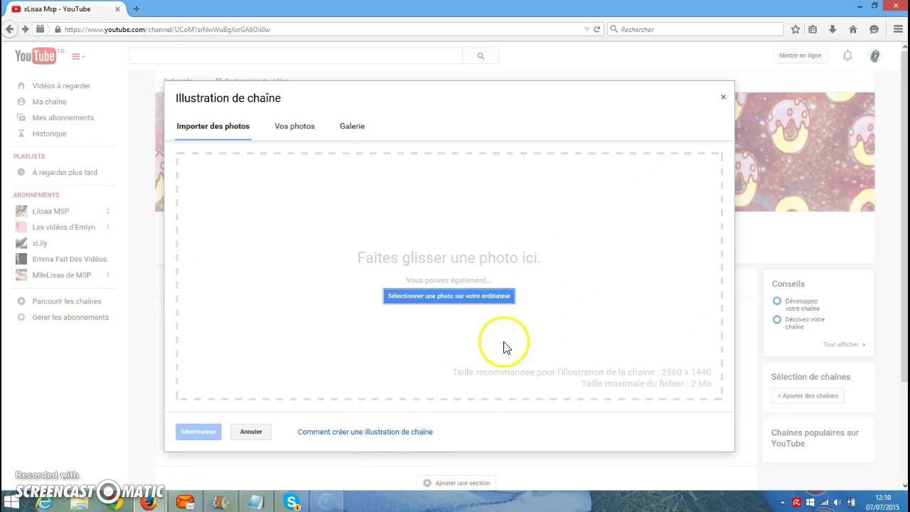
{"action": "left_click", "coordinate": [357, 433]}
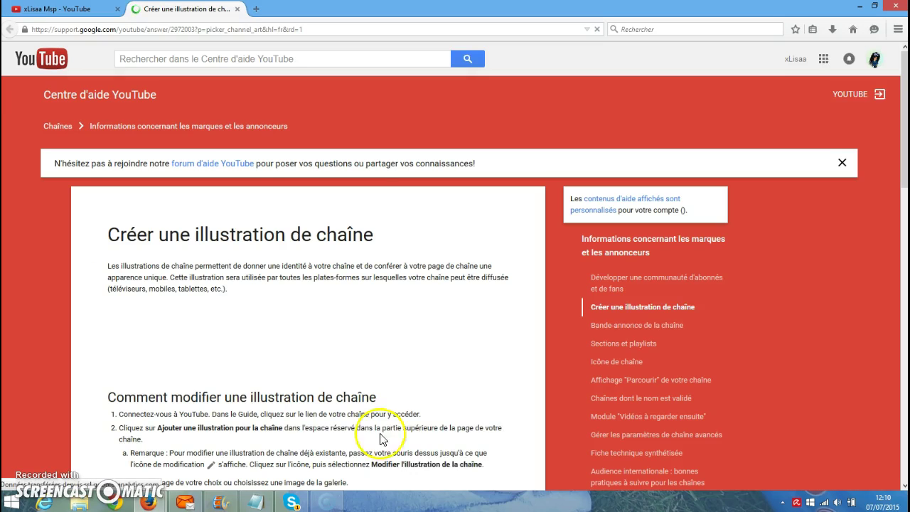
Find the Channel Art Templates download on the help page, open its download prompt and cancel it.
{"action": "left_click_drag", "start_coordinate": [881, 118], "coordinate": [891, 336]}
{"action": "left_click", "coordinate": [265, 141]}
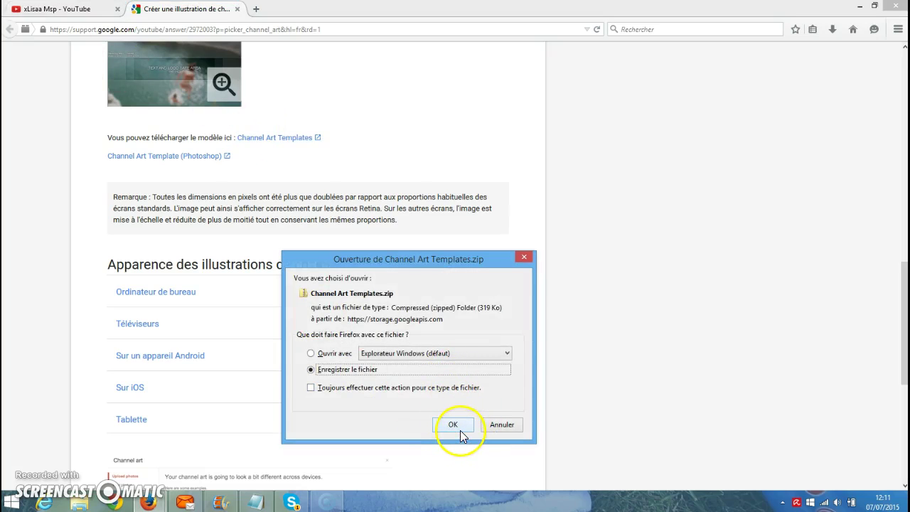
{"action": "left_click", "coordinate": [505, 424]}
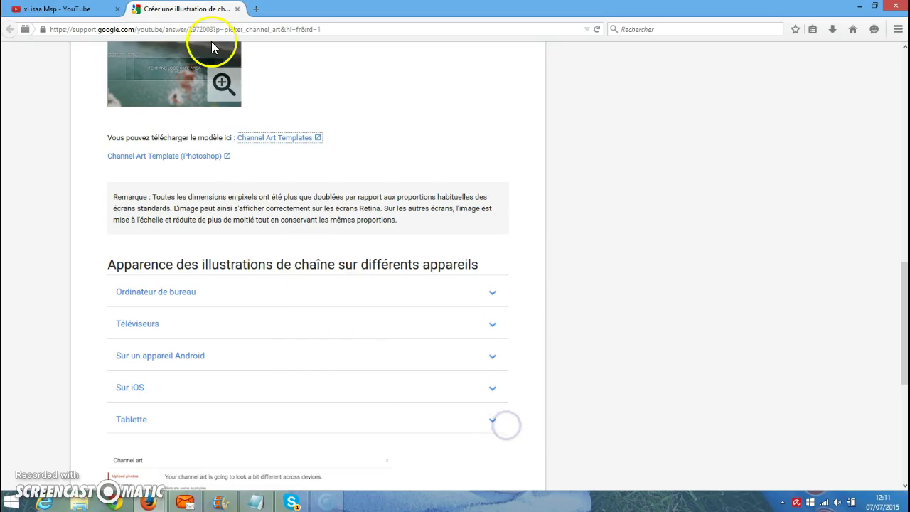
Search for picmonkey in a new browser tab and open the PicMonkey photo editor website.
{"action": "left_click", "coordinate": [257, 8]}
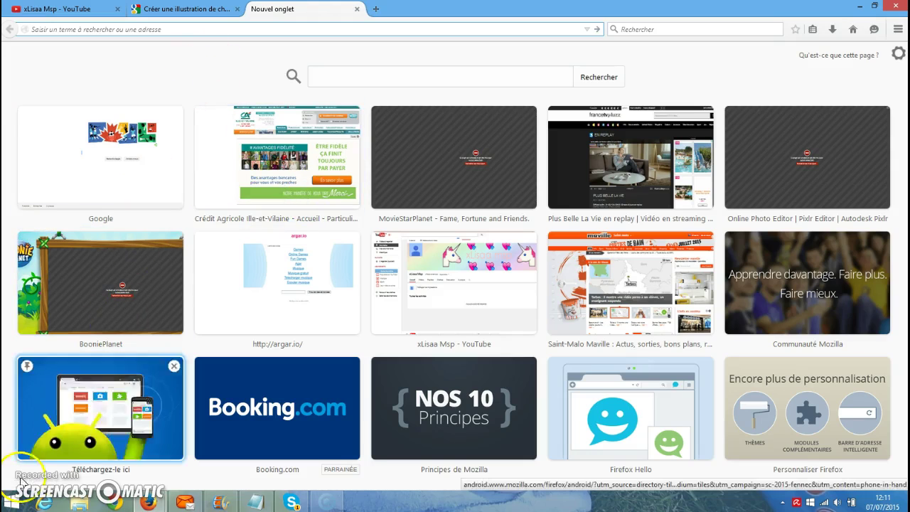
{"action": "key", "text": "alt+Tab"}
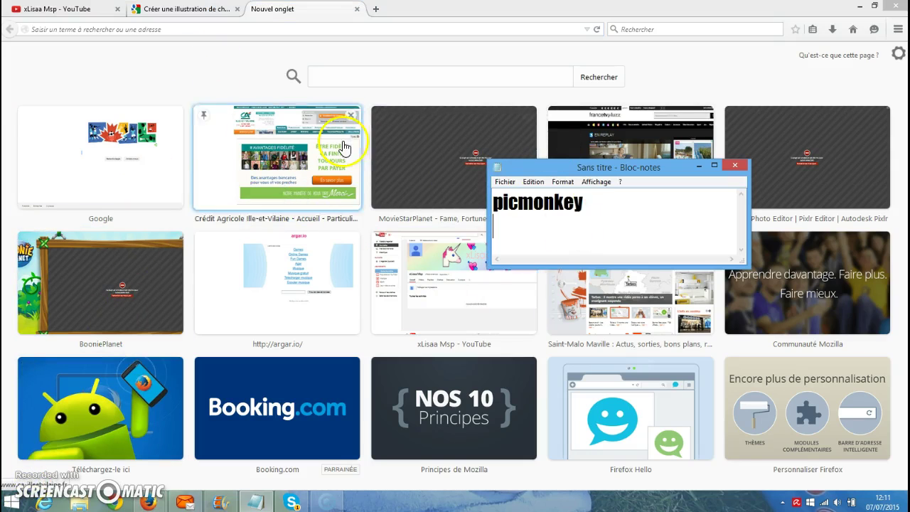
{"action": "left_click", "coordinate": [329, 76]}
{"action": "type", "text": "picm"}
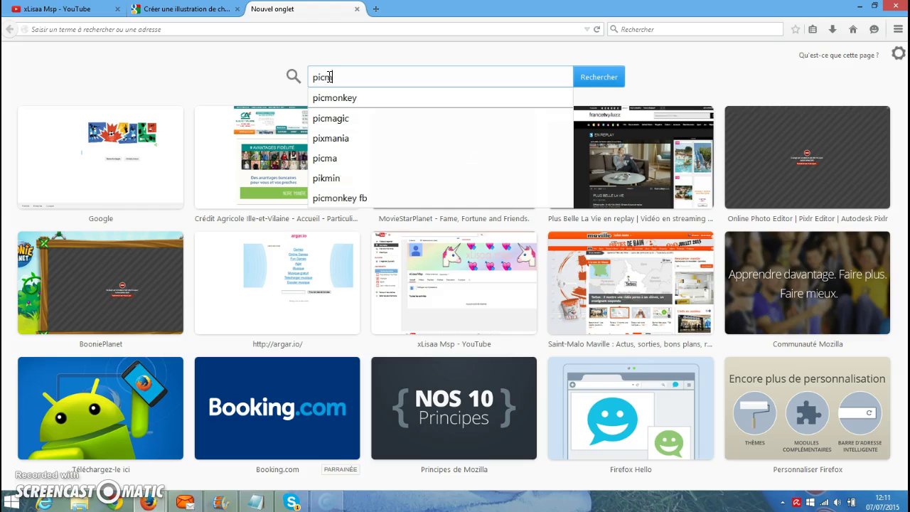
{"action": "type", "text": "onkeu"}
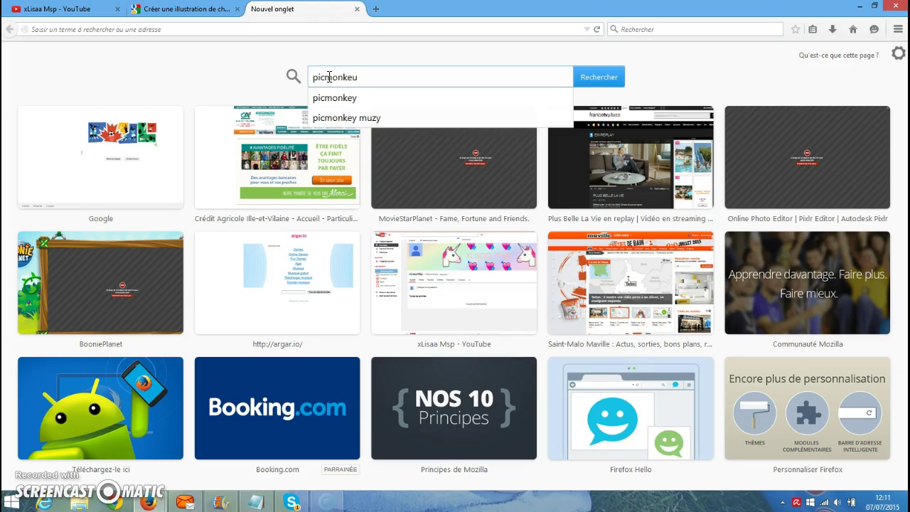
{"action": "key", "text": "BackSpace"}
{"action": "type", "text": "y"}
{"action": "key", "text": "Return"}
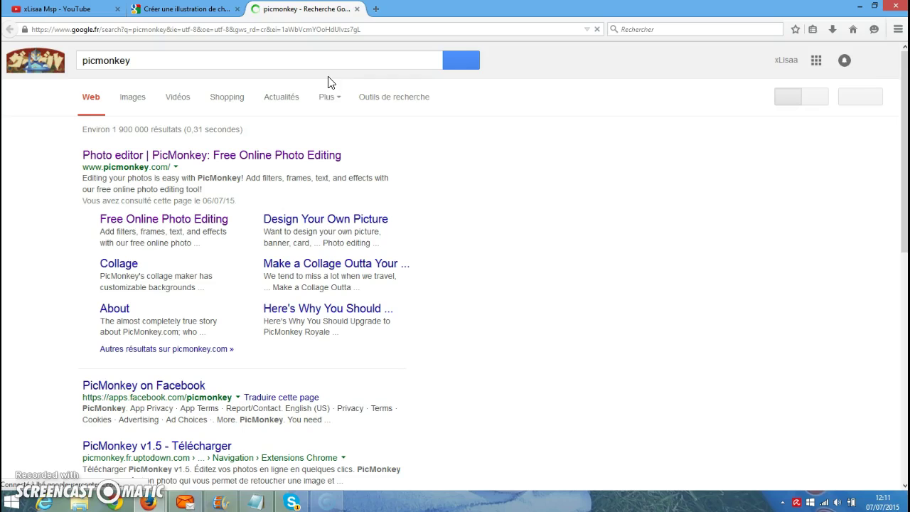
{"action": "left_click", "coordinate": [152, 163]}
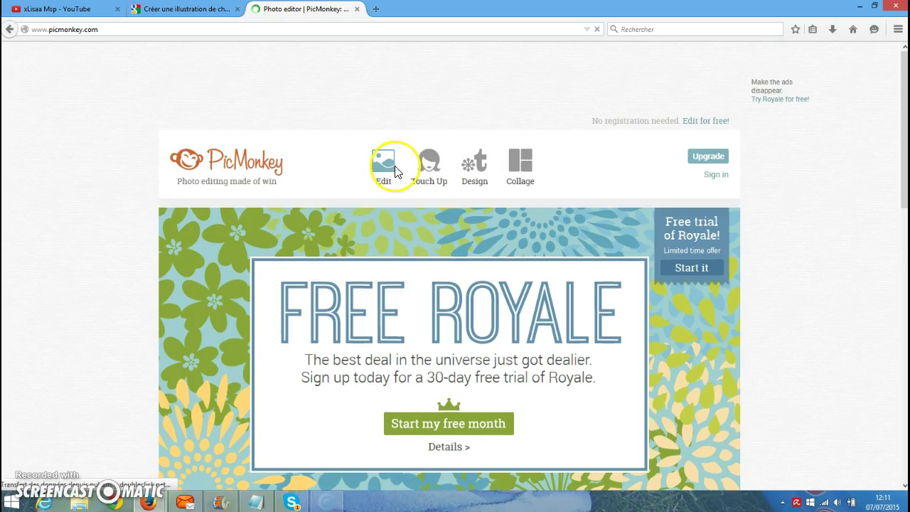
Open the template 1 image from the Lisouille pictures folder for editing.
{"action": "left_click", "coordinate": [390, 165]}
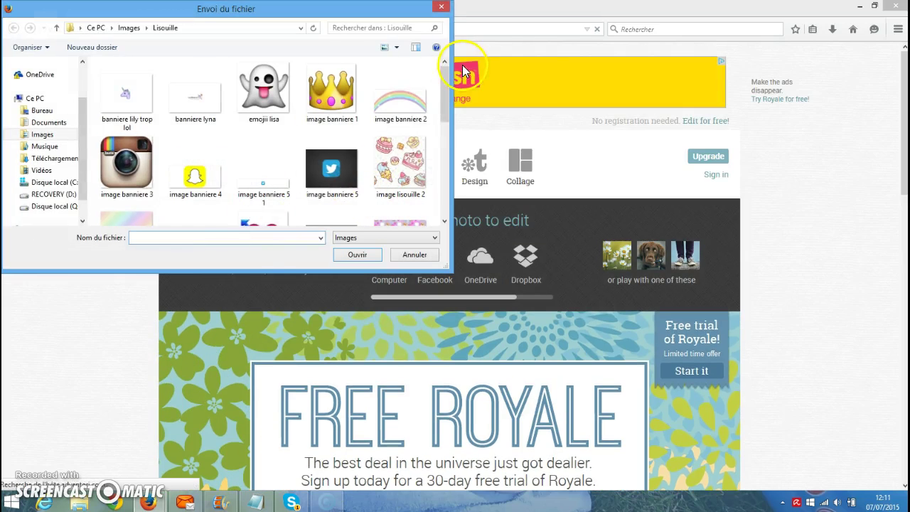
{"action": "scroll", "coordinate": [438, 87], "scroll_direction": "down", "scroll_amount": 5}
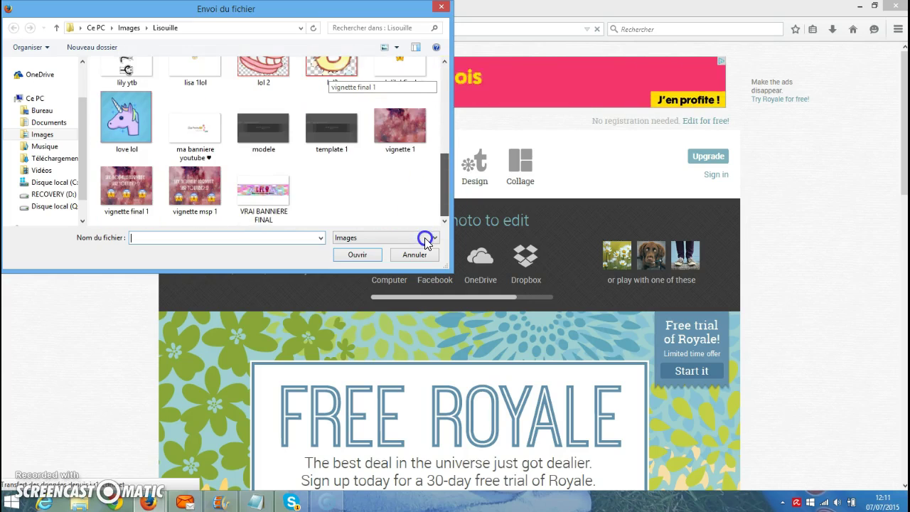
{"action": "left_click", "coordinate": [345, 135]}
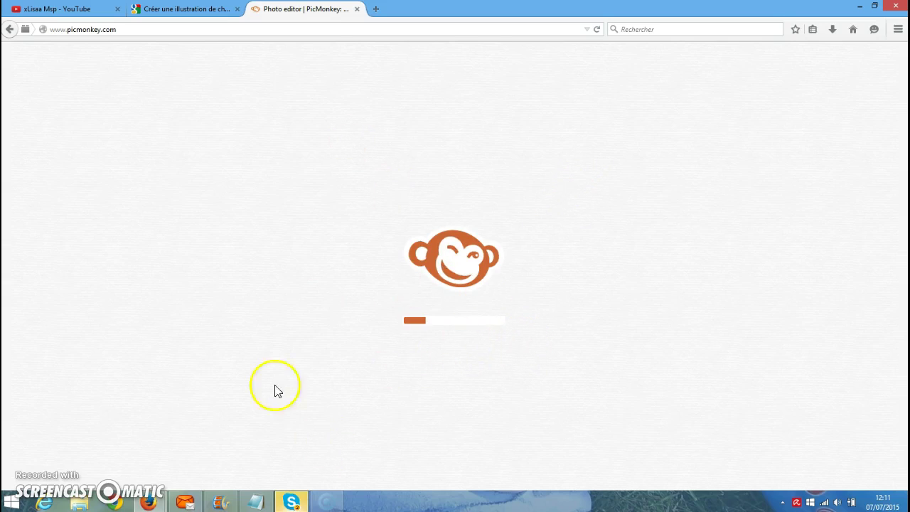
Switch to Skype, view the unread conversations and return to the browser.
{"action": "left_click", "coordinate": [291, 503]}
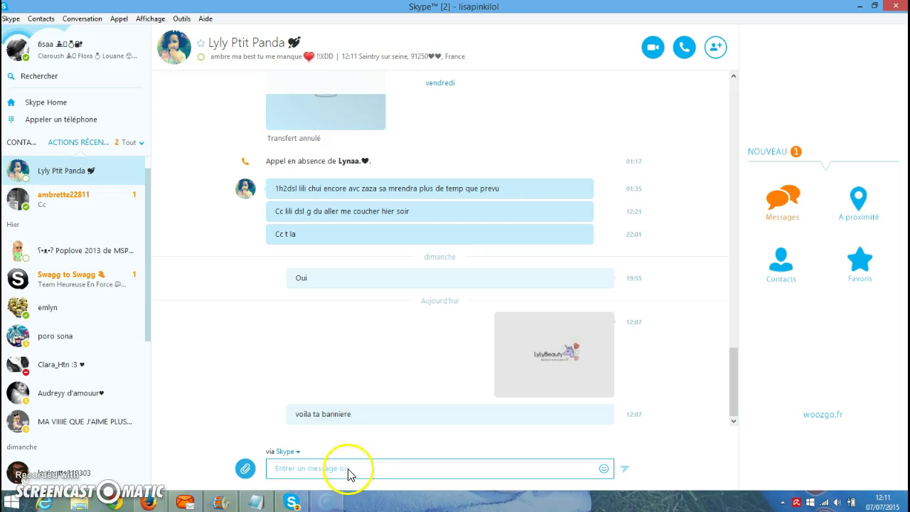
{"action": "left_click", "coordinate": [71, 201]}
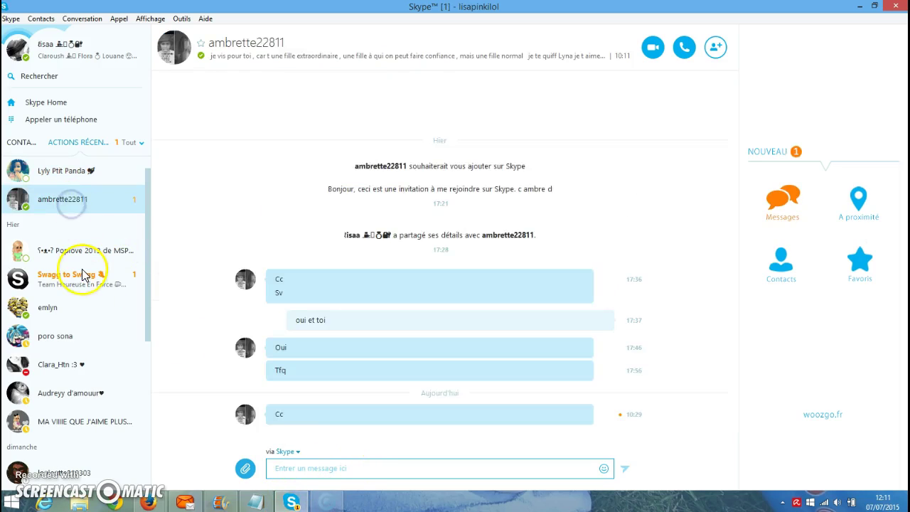
{"action": "left_click", "coordinate": [83, 275]}
{"action": "left_click", "coordinate": [863, 5]}
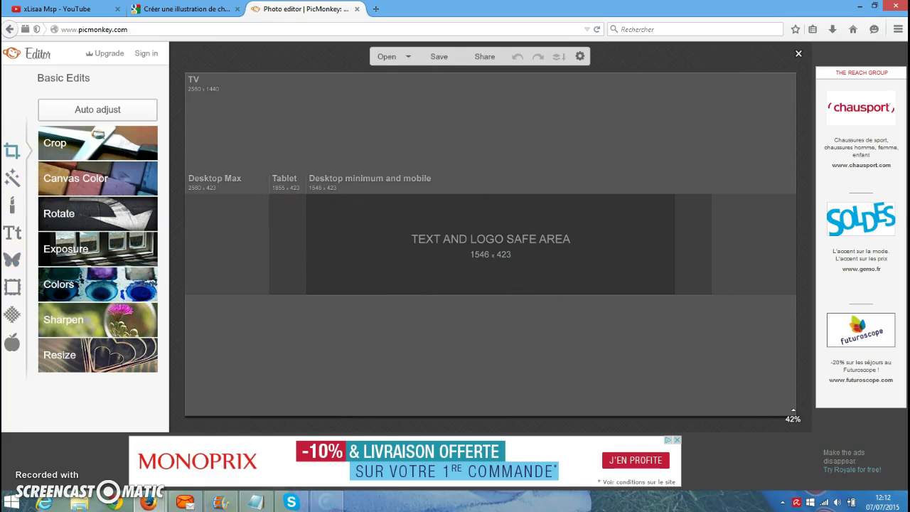
Add several black Geometric rectangle overlays to the middle of the template.
{"action": "left_click", "coordinate": [11, 260]}
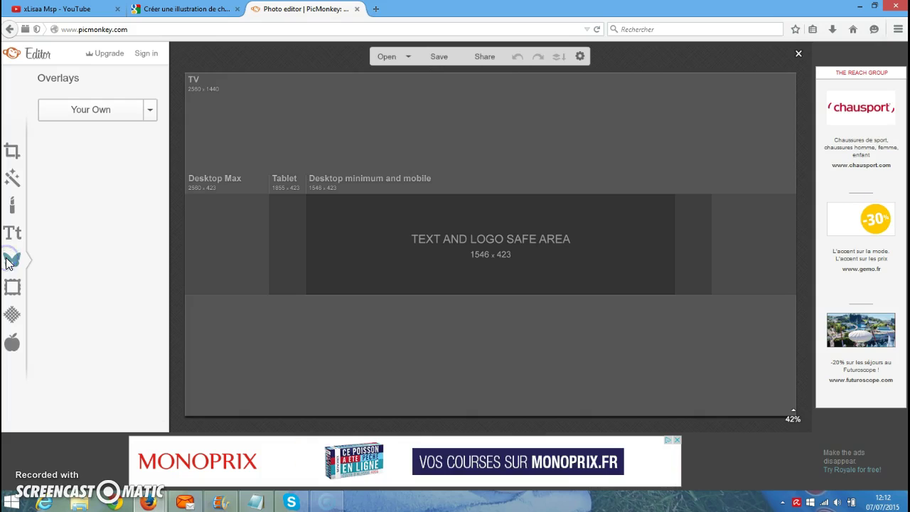
{"action": "left_click", "coordinate": [116, 162]}
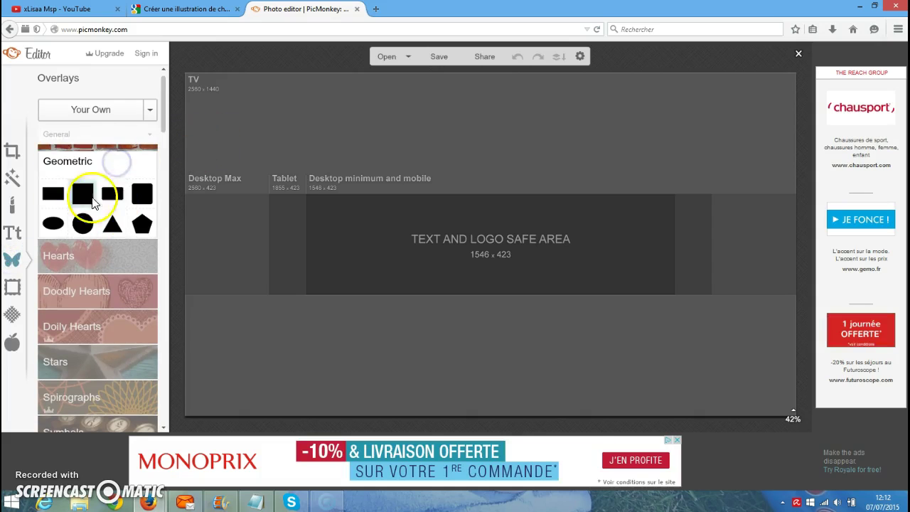
{"action": "left_click", "coordinate": [52, 194]}
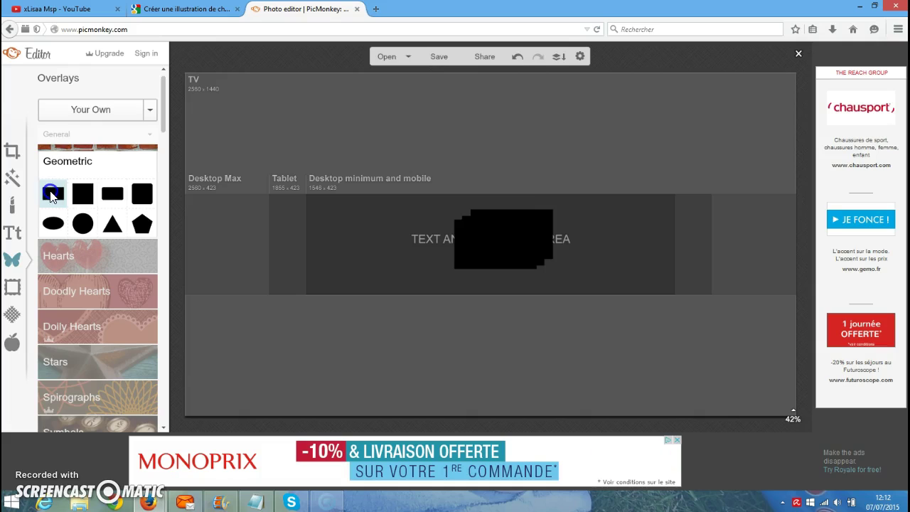
{"action": "left_click_drag", "start_coordinate": [465, 211], "coordinate": [463, 238]}
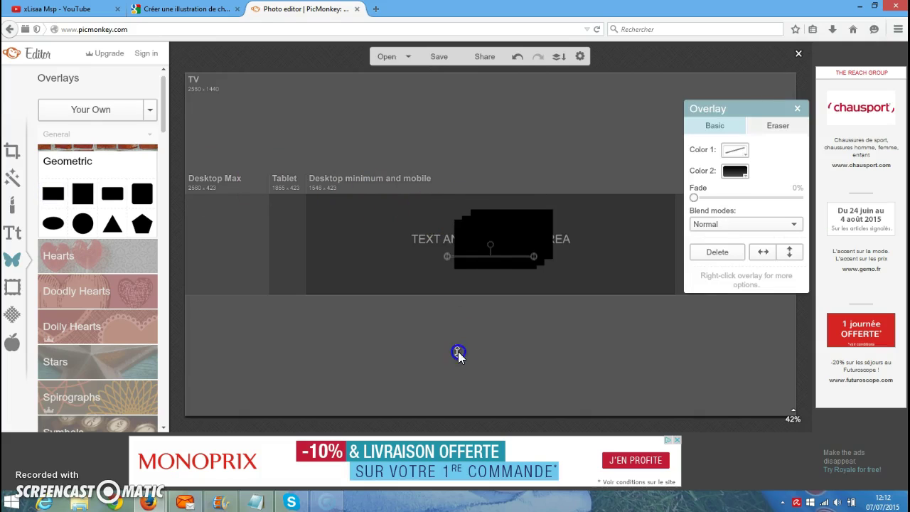
{"action": "left_click", "coordinate": [482, 262]}
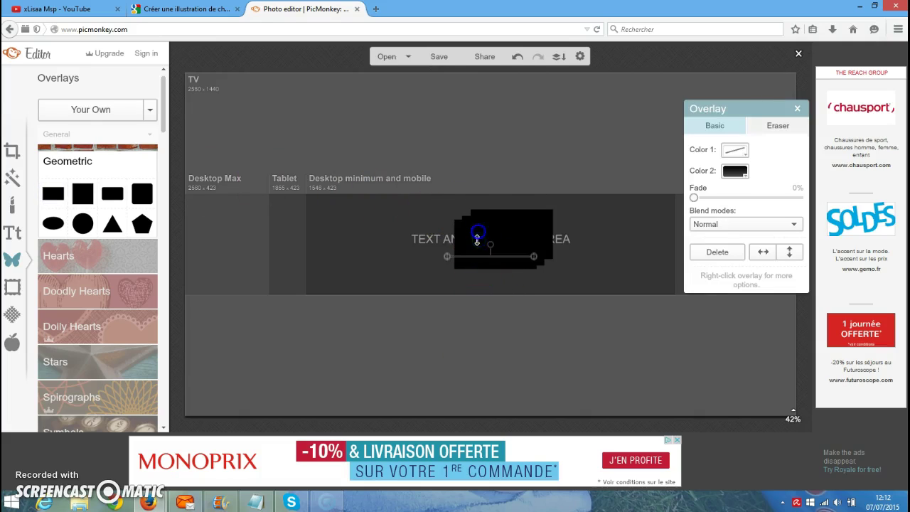
{"action": "left_click", "coordinate": [716, 253]}
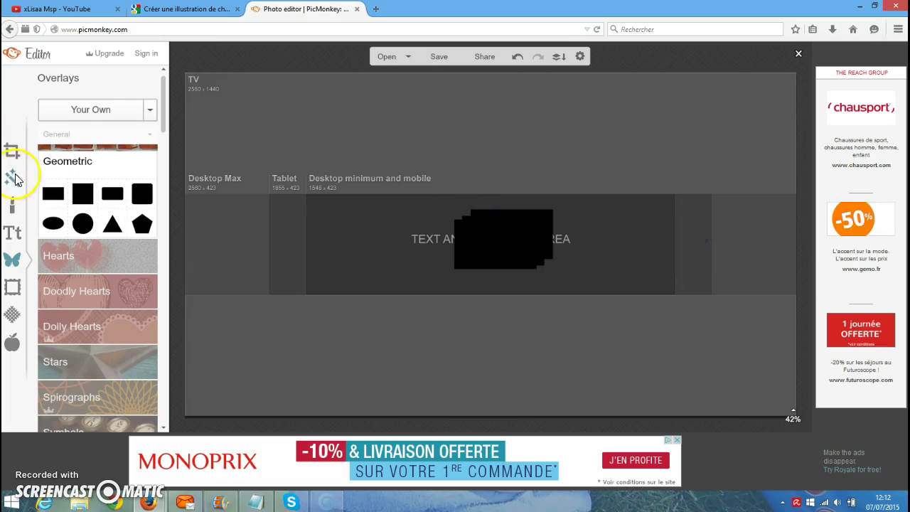
Add another black rectangle and stretch it into a wide bar directly below the text and logo safe area, spanning its width.
{"action": "left_click", "coordinate": [57, 194]}
{"action": "left_click", "coordinate": [482, 203]}
{"action": "left_click_drag", "start_coordinate": [457, 240], "coordinate": [322, 321]}
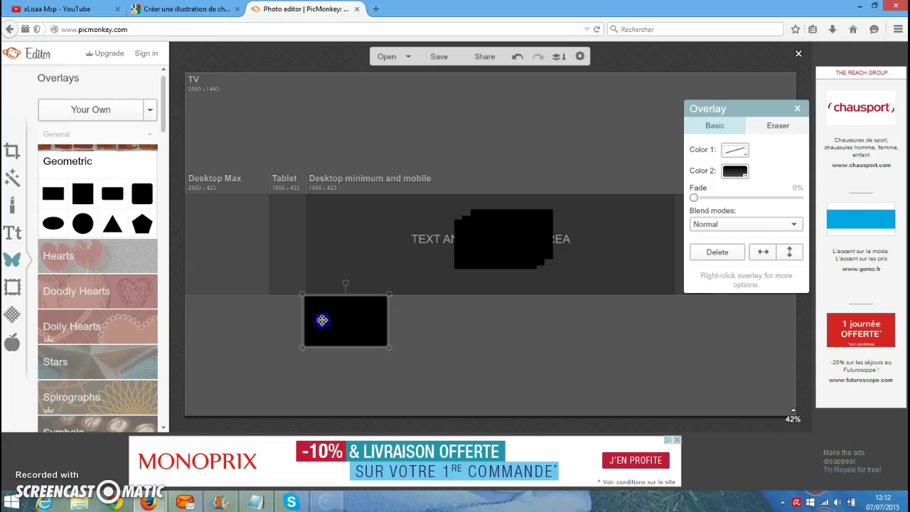
{"action": "left_click_drag", "start_coordinate": [390, 348], "coordinate": [686, 337]}
{"action": "left_click_drag", "start_coordinate": [303, 291], "coordinate": [297, 290]}
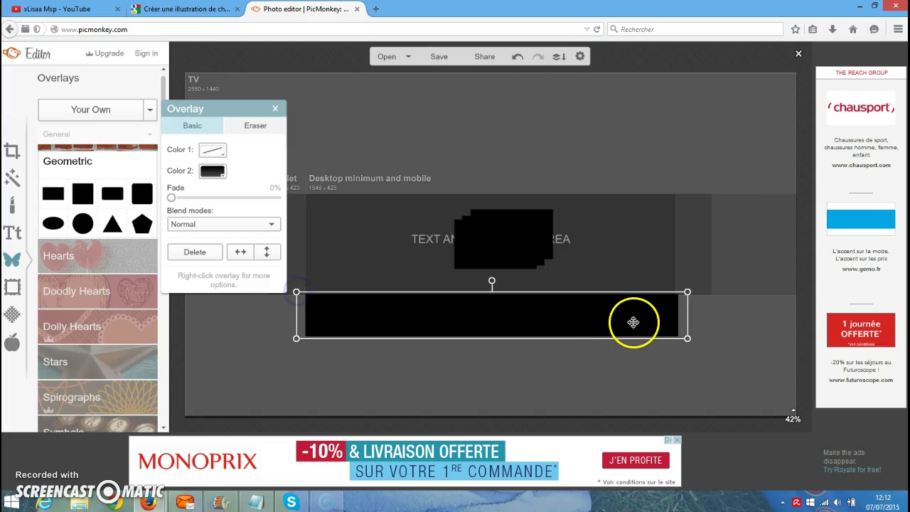
{"action": "left_click_drag", "start_coordinate": [686, 340], "coordinate": [687, 355]}
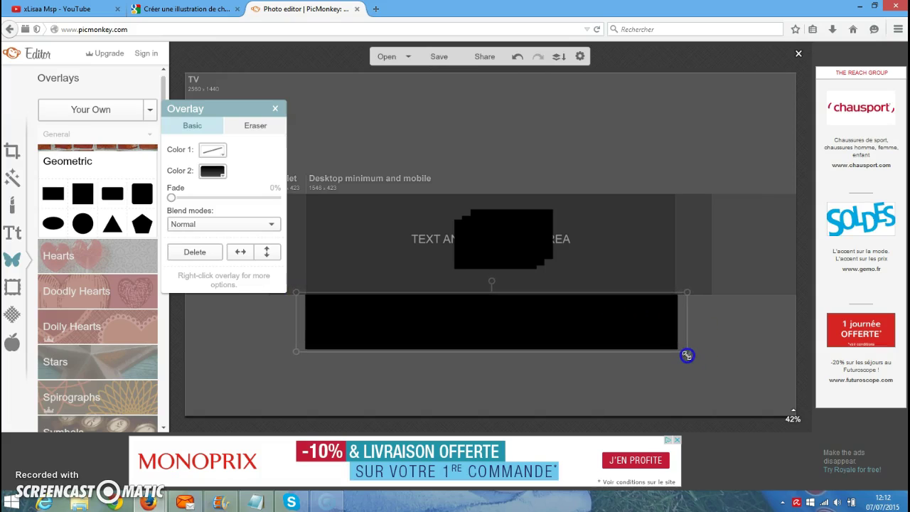
Move one of the stacked rectangles above the safe area and stretch it into a wide bar spanning the area's width.
{"action": "left_click_drag", "start_coordinate": [466, 243], "coordinate": [312, 175]}
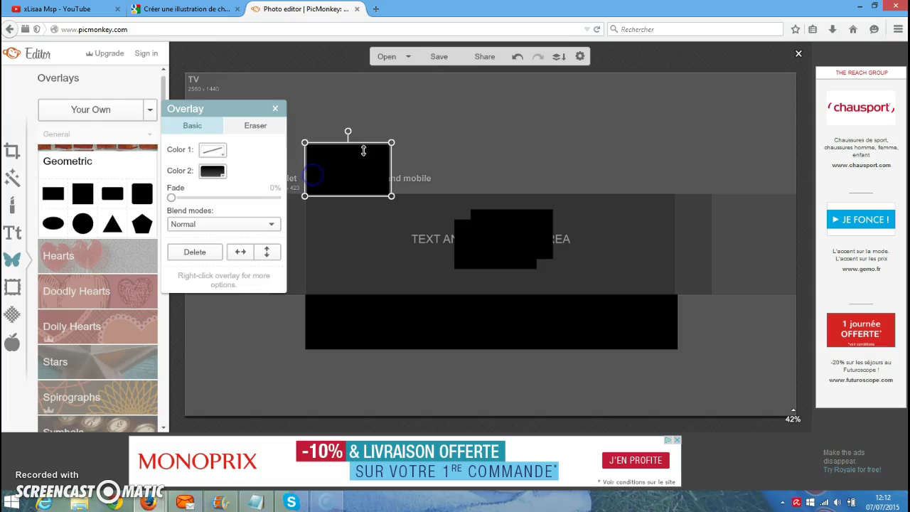
{"action": "left_click_drag", "start_coordinate": [391, 143], "coordinate": [685, 121]}
{"action": "left_click_drag", "start_coordinate": [303, 122], "coordinate": [296, 119]}
Move another rectangle against the safe area's right edge and stretch it to the area's full height.
{"action": "left_click_drag", "start_coordinate": [526, 230], "coordinate": [732, 214]}
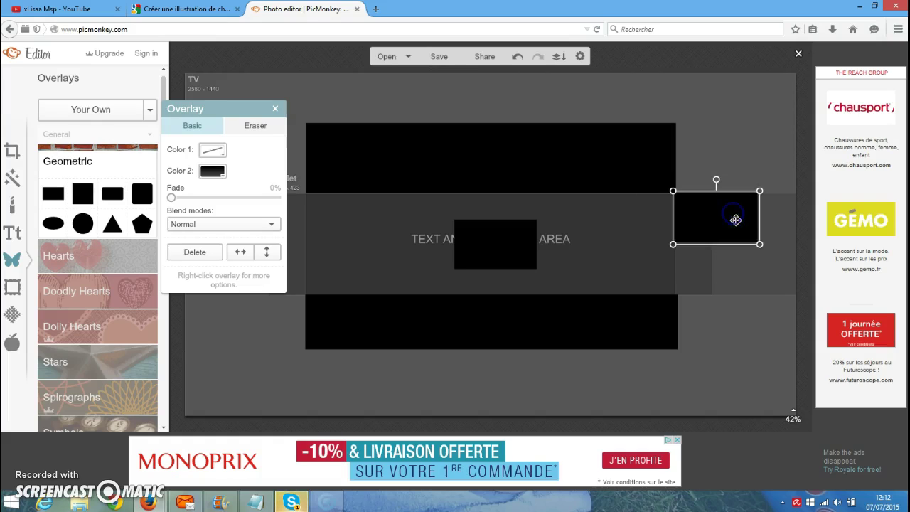
{"action": "left_click_drag", "start_coordinate": [672, 245], "coordinate": [673, 299]}
{"action": "left_click_drag", "start_coordinate": [674, 192], "coordinate": [673, 186]}
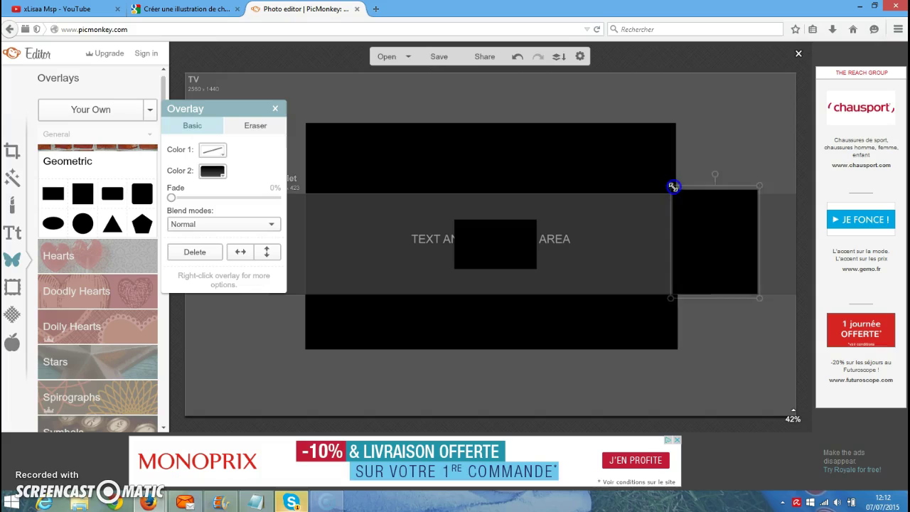
Adjust the lower-right corner of the upper black bar to line up with the safe area's edge.
{"action": "left_click", "coordinate": [656, 182]}
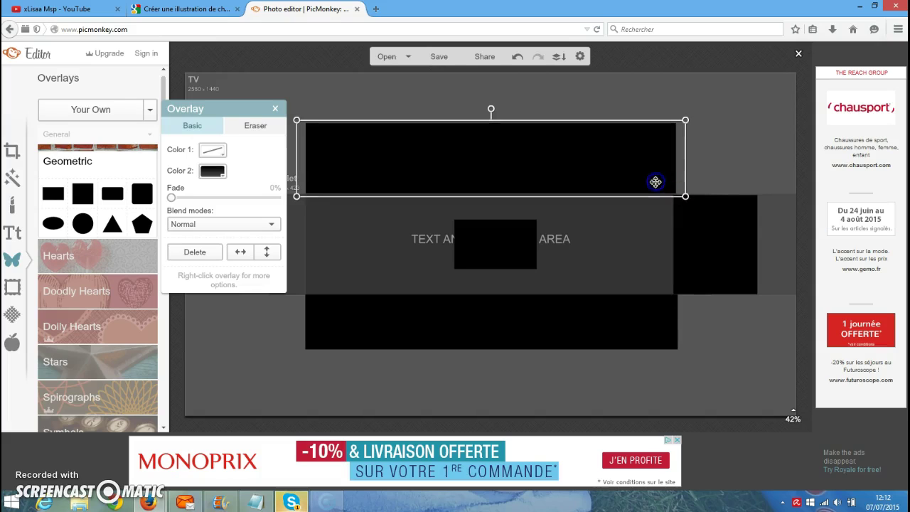
{"action": "left_click_drag", "start_coordinate": [686, 197], "coordinate": [670, 189]}
{"action": "left_click", "coordinate": [690, 203]}
Move the remaining rectangle against the safe area's left edge and resize it to cover the area's full height.
{"action": "left_click_drag", "start_coordinate": [469, 240], "coordinate": [213, 297]}
{"action": "left_click_drag", "start_coordinate": [305, 184], "coordinate": [309, 189]}
{"action": "mouse_move", "coordinate": [309, 295]}
{"action": "left_mouse_down"}
{"action": "mouse_move", "coordinate": [309, 304]}
{"action": "mouse_move", "coordinate": [307, 297]}
{"action": "left_mouse_up"}
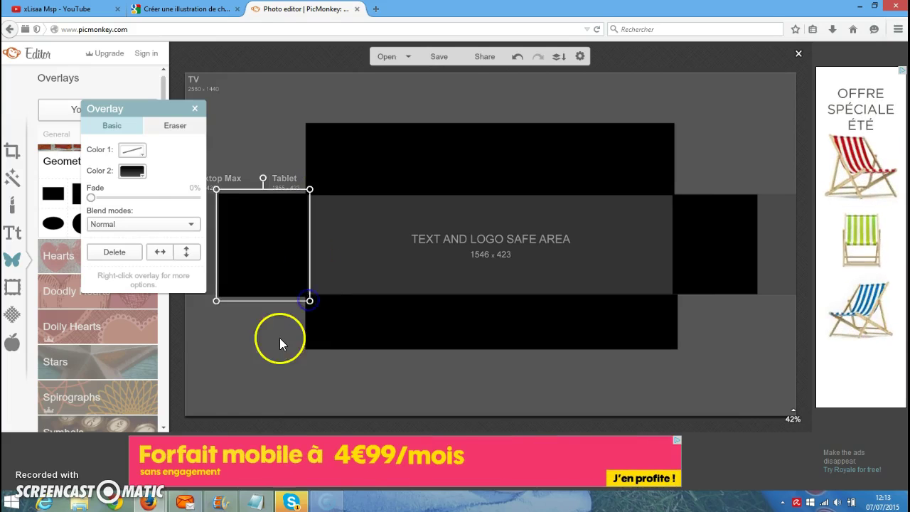
{"action": "left_click", "coordinate": [280, 339]}
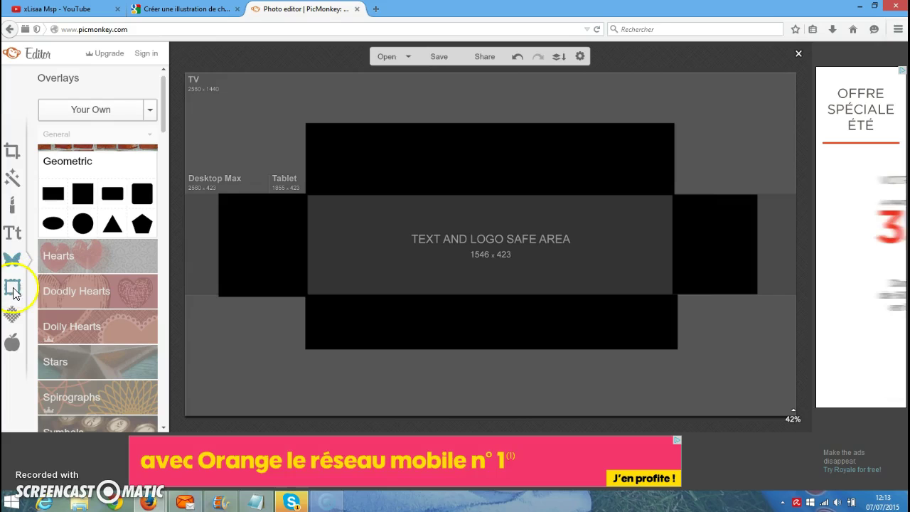
Paint the whole template background white with the Draw effect at brush size 600 and apply the changes.
{"action": "left_click", "coordinate": [12, 179]}
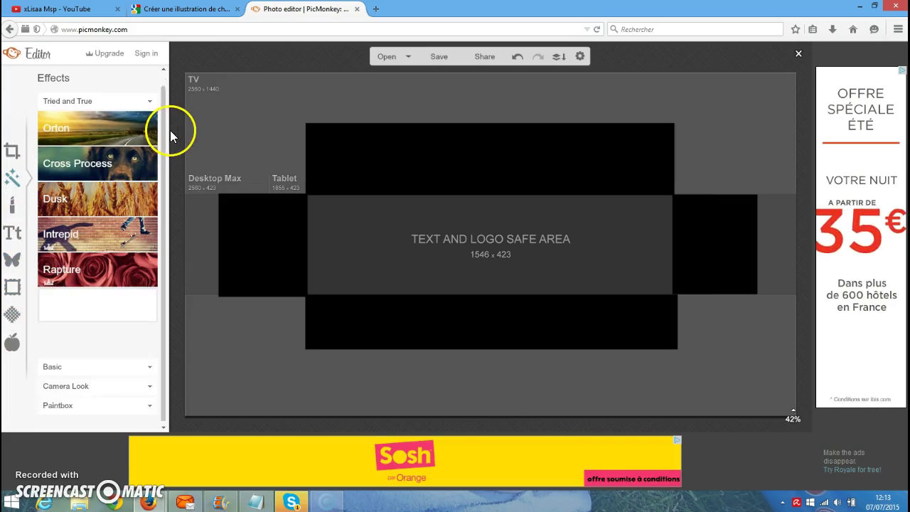
{"action": "left_click_drag", "start_coordinate": [164, 137], "coordinate": [148, 396]}
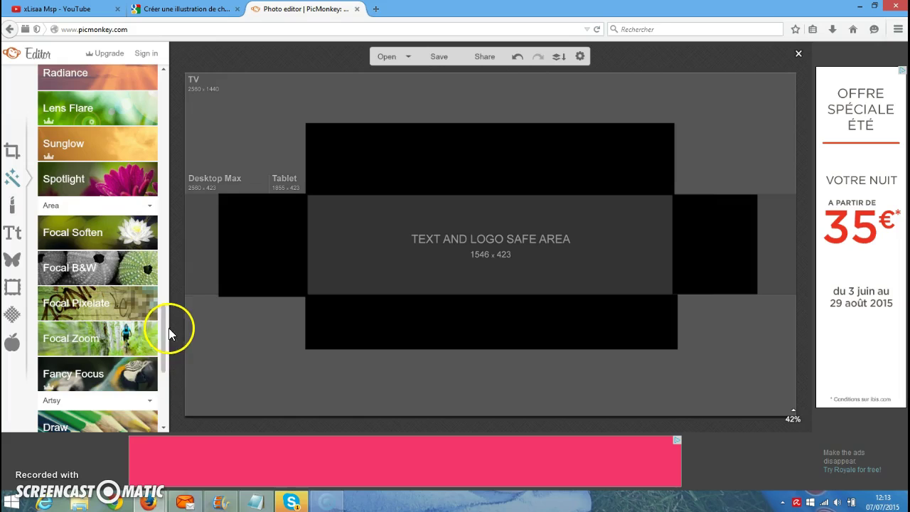
{"action": "left_click", "coordinate": [136, 426]}
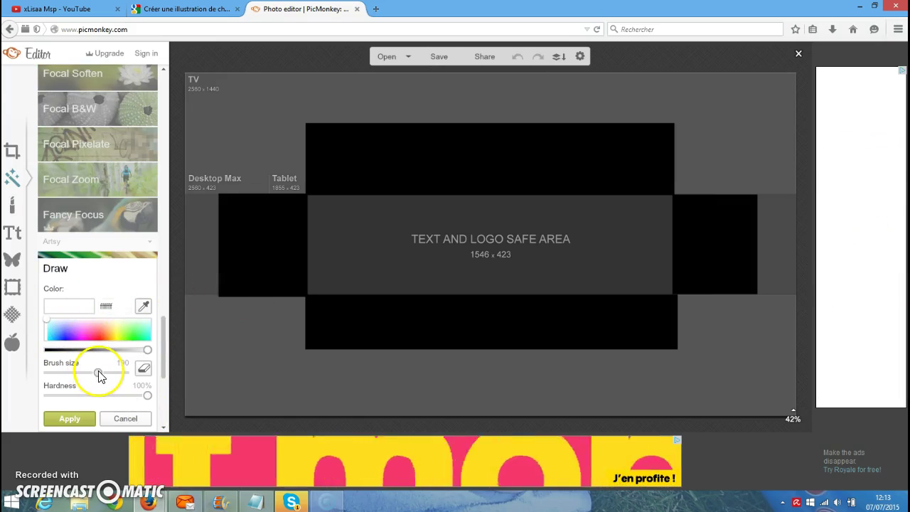
{"action": "left_click_drag", "start_coordinate": [99, 374], "coordinate": [152, 372]}
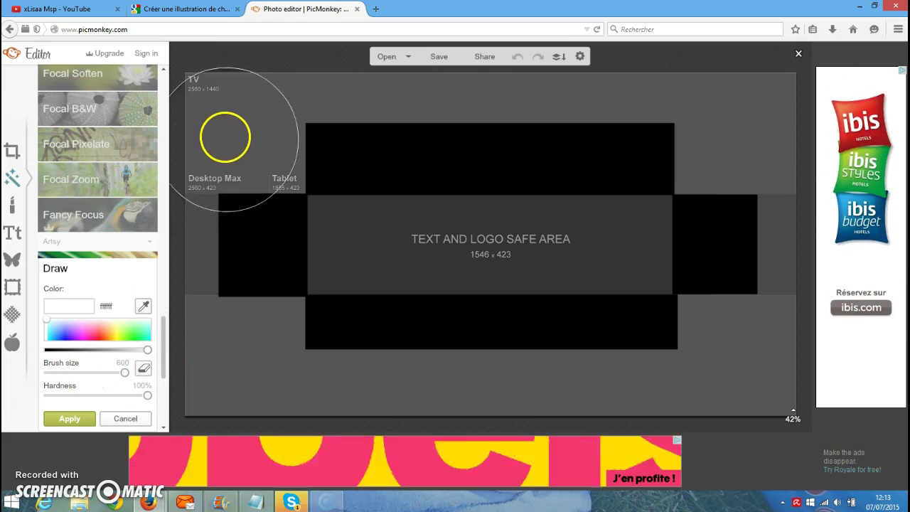
{"action": "mouse_move", "coordinate": [210, 87]}
{"action": "left_mouse_down"}
{"action": "mouse_move", "coordinate": [248, 209]}
{"action": "mouse_move", "coordinate": [260, 386]}
{"action": "mouse_move", "coordinate": [194, 260]}
{"action": "mouse_move", "coordinate": [361, 382]}
{"action": "mouse_move", "coordinate": [349, 225]}
{"action": "mouse_move", "coordinate": [363, 248]}
{"action": "mouse_move", "coordinate": [646, 238]}
{"action": "mouse_move", "coordinate": [486, 111]}
{"action": "mouse_move", "coordinate": [498, 45]}
{"action": "mouse_move", "coordinate": [244, 138]}
{"action": "mouse_move", "coordinate": [603, 142]}
{"action": "mouse_move", "coordinate": [852, 348]}
{"action": "mouse_move", "coordinate": [772, 289]}
{"action": "mouse_move", "coordinate": [694, 359]}
{"action": "mouse_move", "coordinate": [715, 337]}
{"action": "mouse_move", "coordinate": [665, 370]}
{"action": "left_mouse_up"}
{"action": "mouse_move", "coordinate": [448, 367]}
{"action": "left_mouse_down"}
{"action": "mouse_move", "coordinate": [423, 417]}
{"action": "mouse_move", "coordinate": [609, 362]}
{"action": "mouse_move", "coordinate": [566, 378]}
{"action": "mouse_move", "coordinate": [686, 377]}
{"action": "mouse_move", "coordinate": [449, 352]}
{"action": "mouse_move", "coordinate": [441, 360]}
{"action": "mouse_move", "coordinate": [613, 339]}
{"action": "left_mouse_up"}
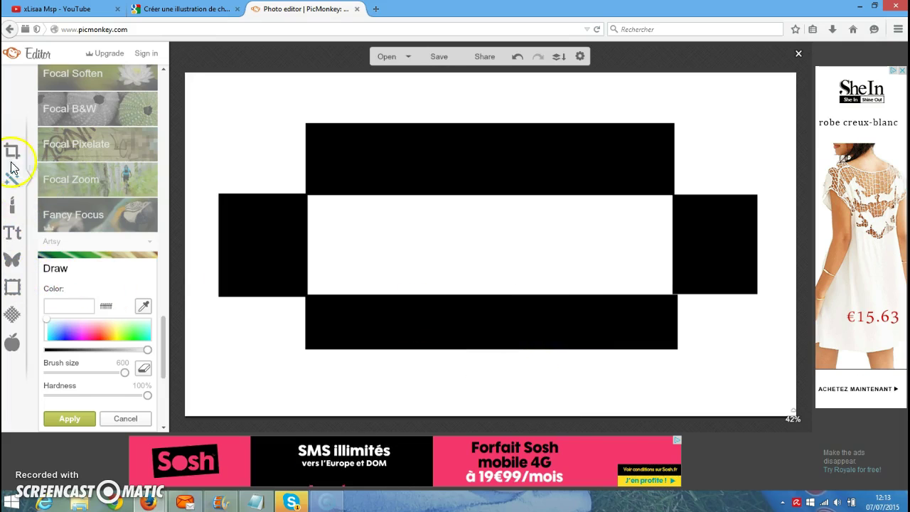
{"action": "left_click", "coordinate": [14, 262]}
{"action": "left_click", "coordinate": [405, 253]}
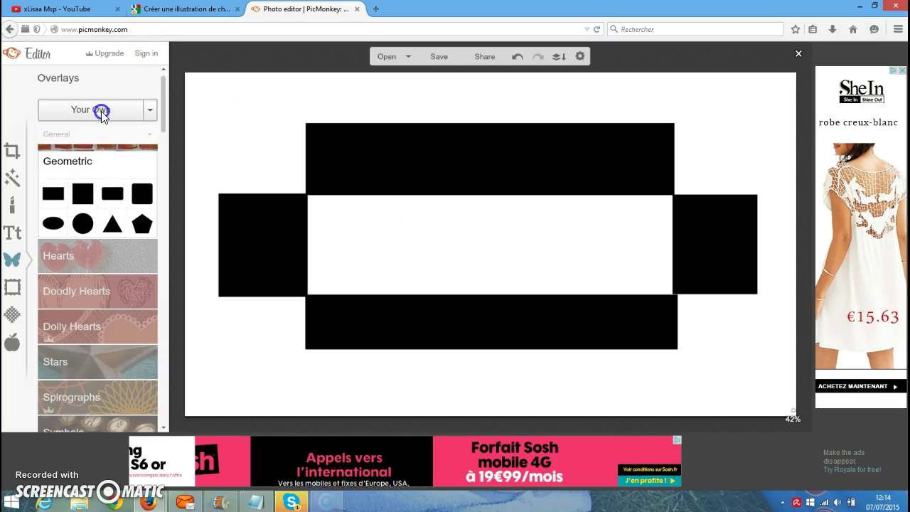
Add the crown picture "image banniere 1" from the Lisouille folder as an overlay of your own.
{"action": "left_click", "coordinate": [101, 111]}
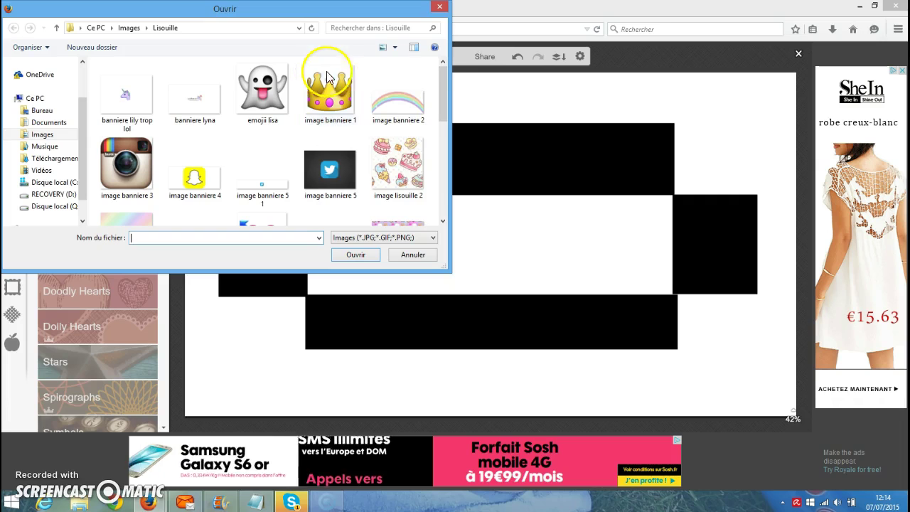
{"action": "left_click_drag", "start_coordinate": [443, 92], "coordinate": [472, 13]}
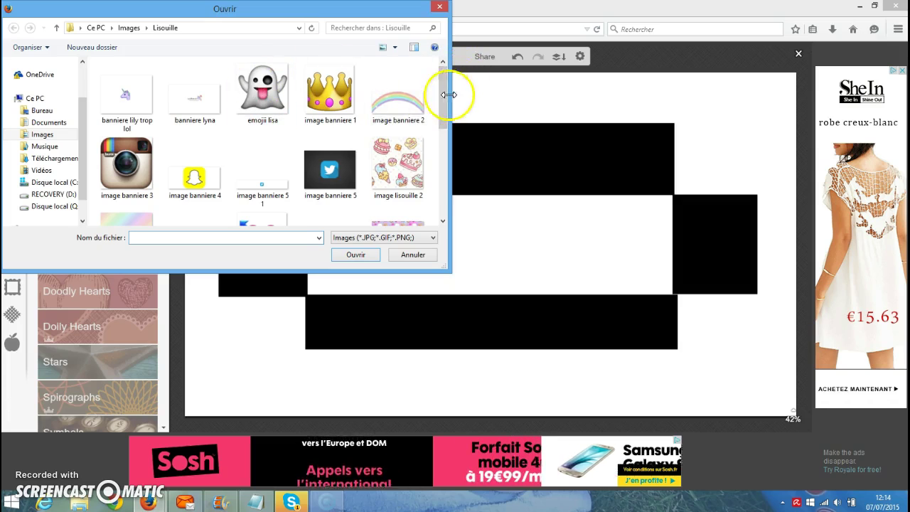
{"action": "mouse_move", "coordinate": [443, 93]}
{"action": "left_mouse_down"}
{"action": "mouse_move", "coordinate": [436, 196]}
{"action": "mouse_move", "coordinate": [431, 99]}
{"action": "left_mouse_up"}
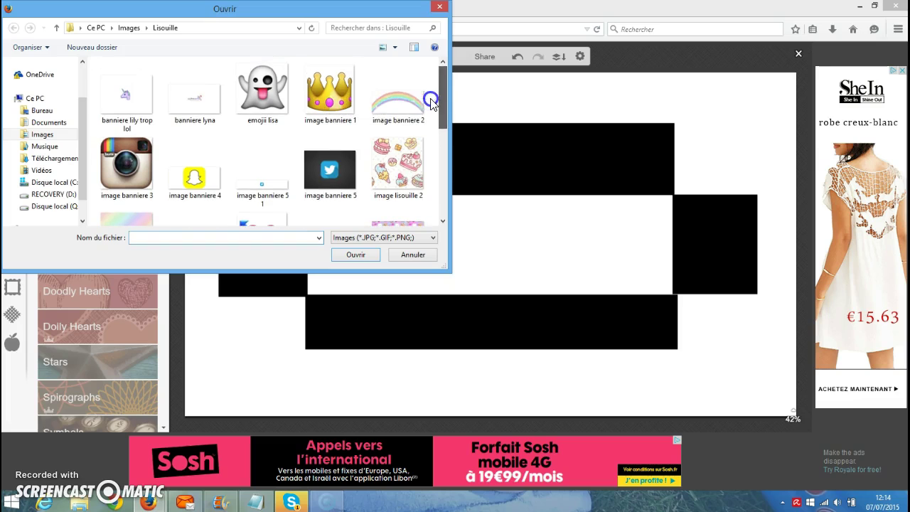
{"action": "left_click", "coordinate": [321, 82]}
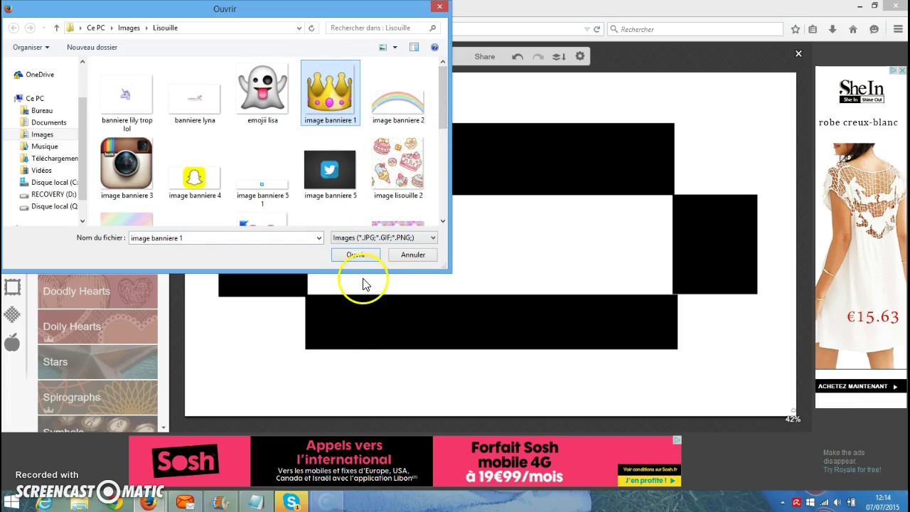
{"action": "left_click", "coordinate": [355, 253]}
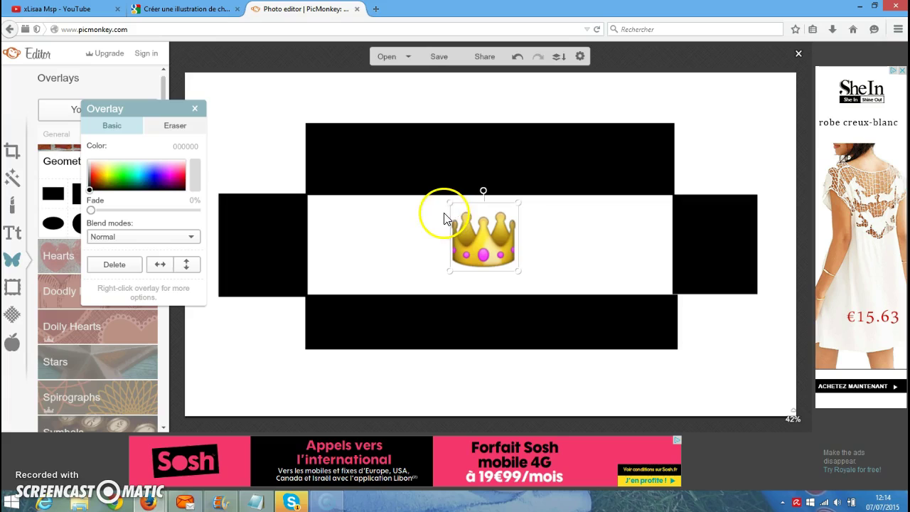
Shrink the crown to about half its size and place it slightly right of the safe area's center.
{"action": "left_click_drag", "start_coordinate": [451, 203], "coordinate": [474, 223]}
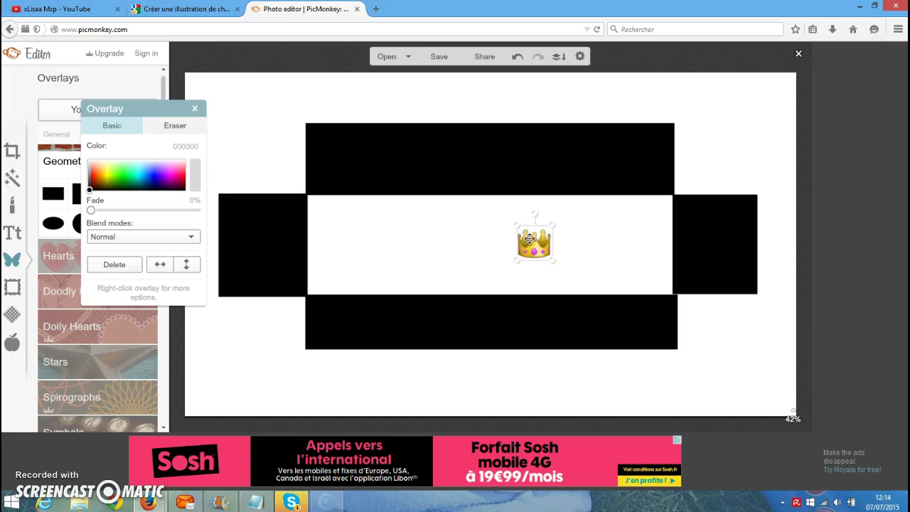
{"action": "left_click", "coordinate": [517, 224]}
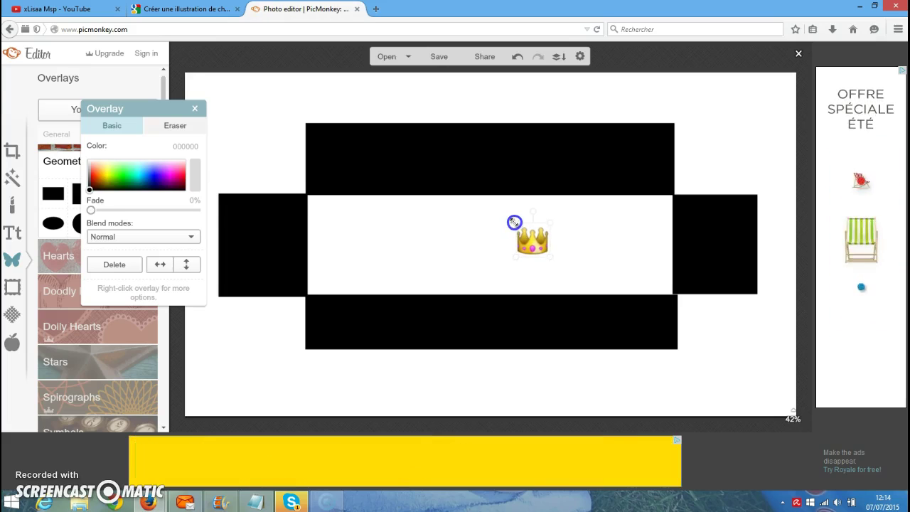
{"action": "left_click_drag", "start_coordinate": [533, 239], "coordinate": [538, 233]}
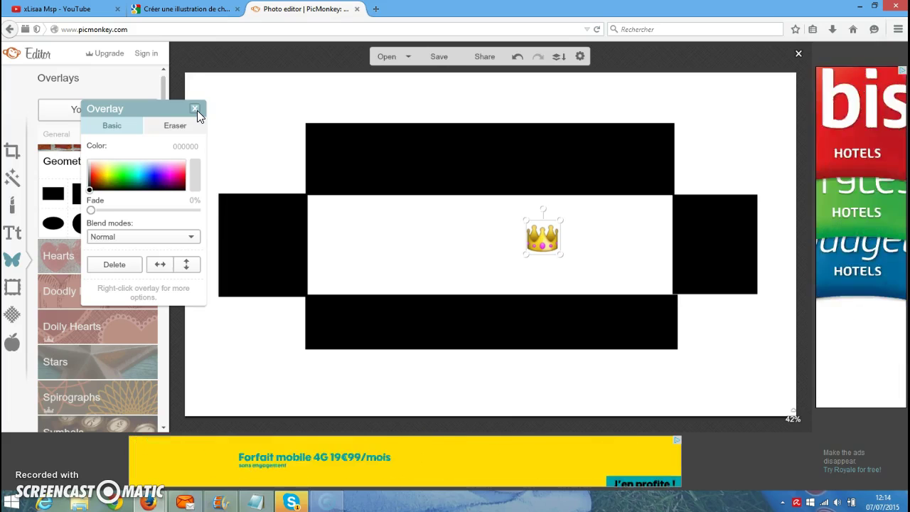
{"action": "left_click", "coordinate": [197, 110]}
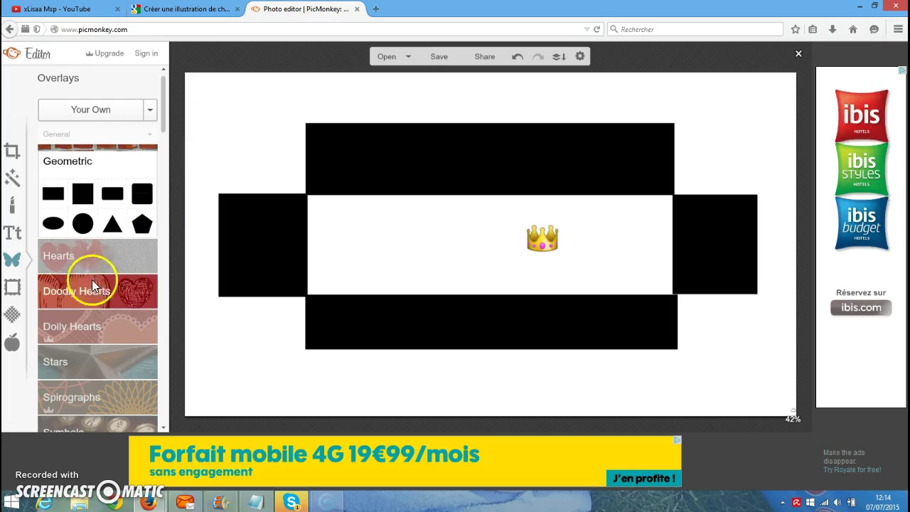
Add a text in the Didact Gothic font reading the channel name followed by a period.
{"action": "left_click", "coordinate": [18, 238]}
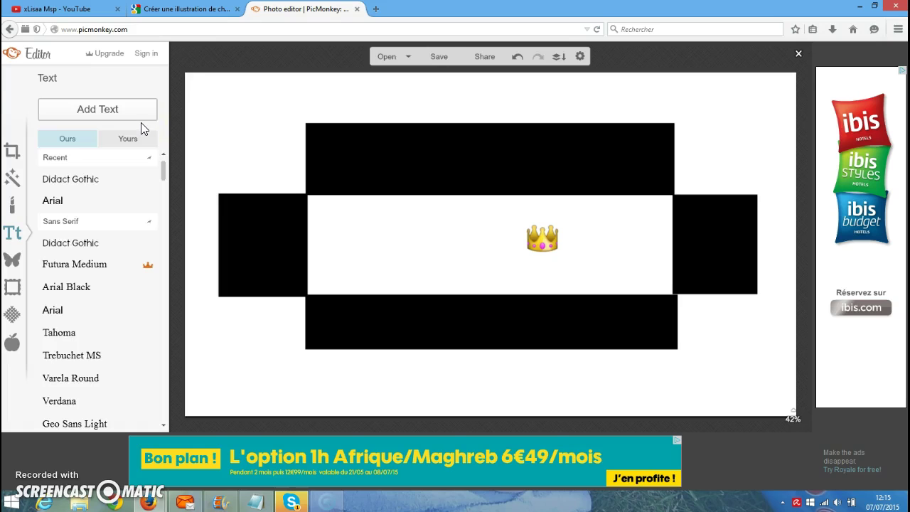
{"action": "mouse_move", "coordinate": [162, 164]}
{"action": "left_mouse_down"}
{"action": "mouse_move", "coordinate": [162, 414]}
{"action": "mouse_move", "coordinate": [159, 149]}
{"action": "left_mouse_up"}
{"action": "left_click", "coordinate": [112, 182]}
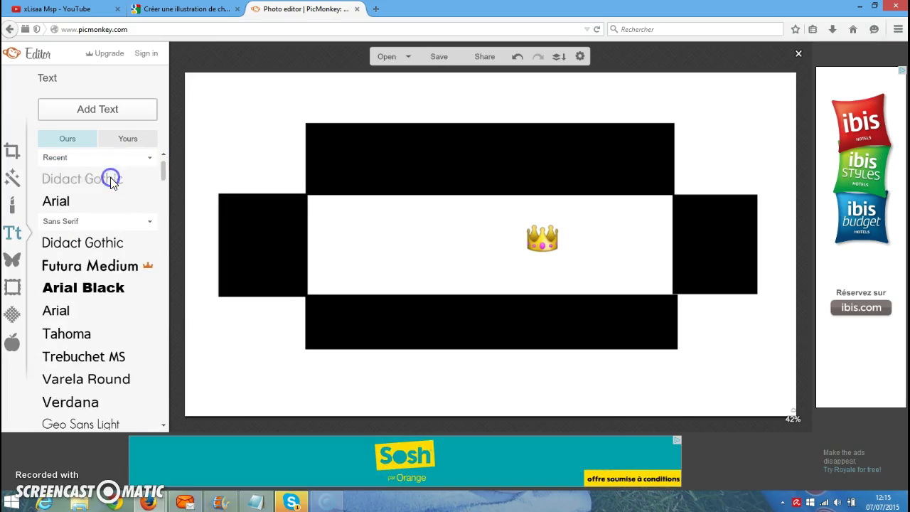
{"action": "left_click", "coordinate": [129, 113]}
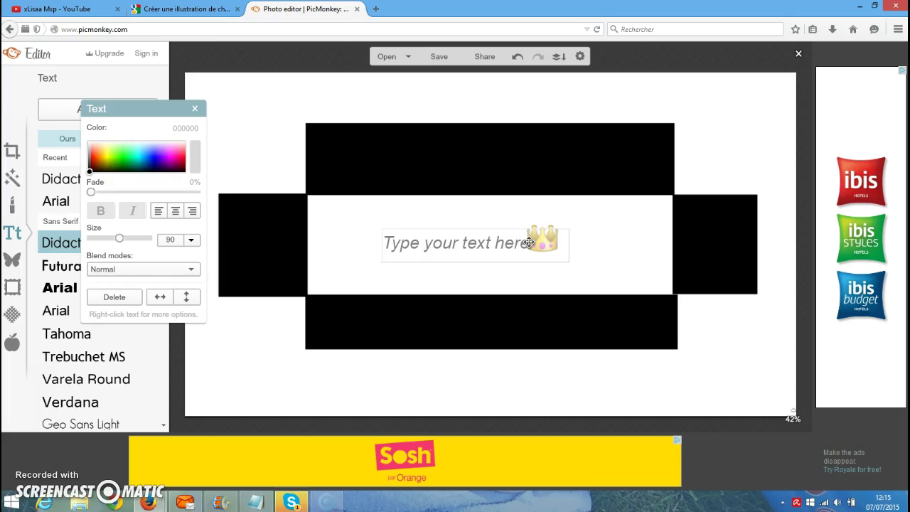
{"action": "type", "text": "Lisa"}
{"action": "key", "text": "BackSpace"}
{"action": "key", "text": "BackSpace"}
{"action": "key", "text": "BackSpace"}
{"action": "key", "text": "BackSpace"}
{"action": "type", "text": "xK"}
{"action": "key", "text": "BackSpace"}
{"action": "type", "text": "L"}
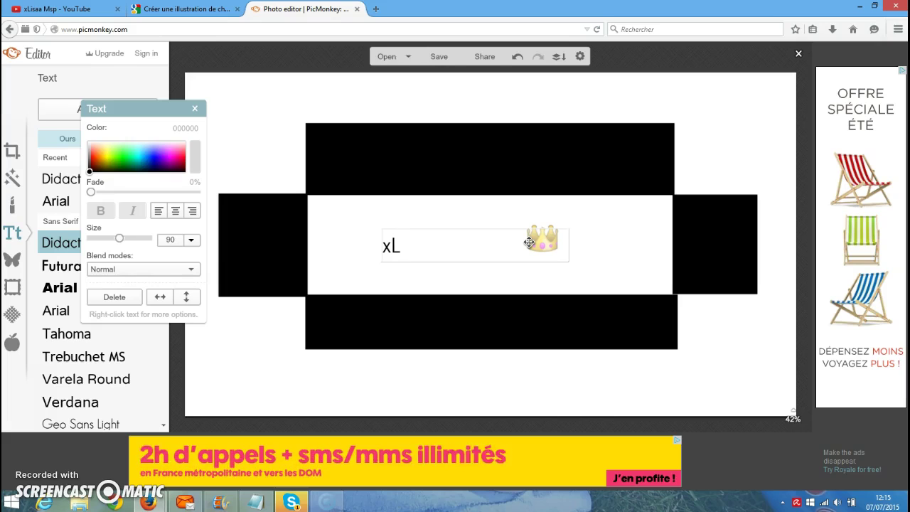
{"action": "type", "text": "isaa "}
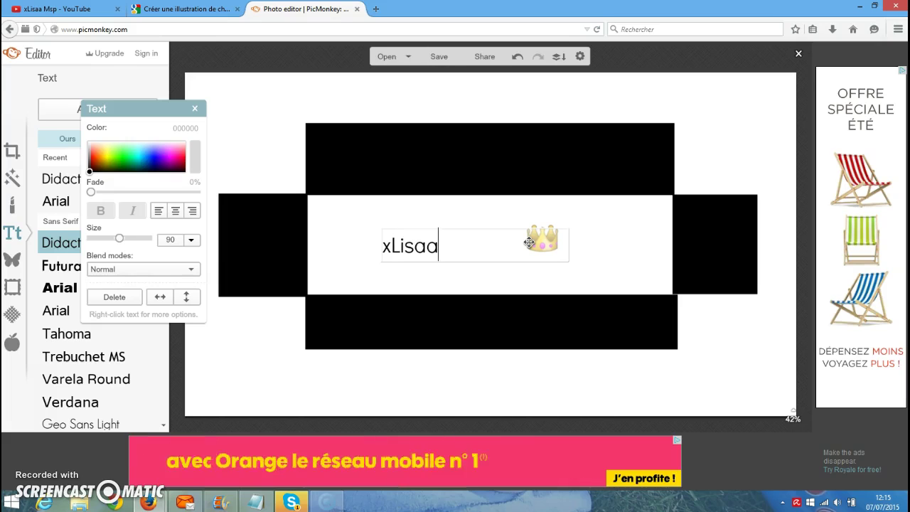
{"action": "type", "text": "M"}
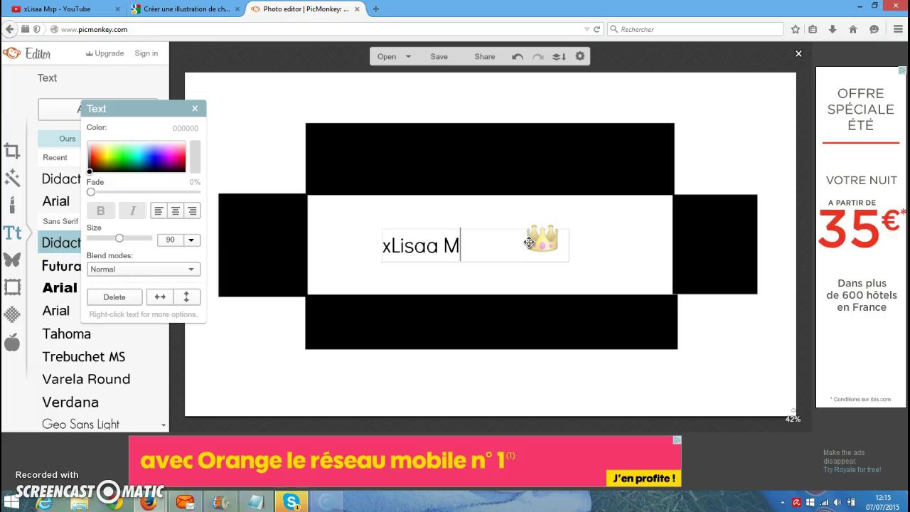
{"action": "type", "text": "sp."}
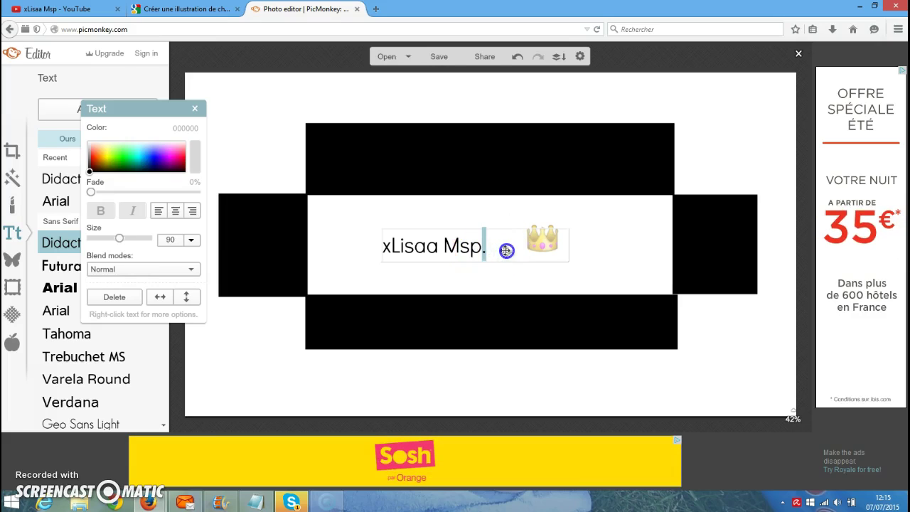
Enlarge the channel name text slightly and position it directly left of the crown.
{"action": "left_click_drag", "start_coordinate": [452, 252], "coordinate": [483, 254]}
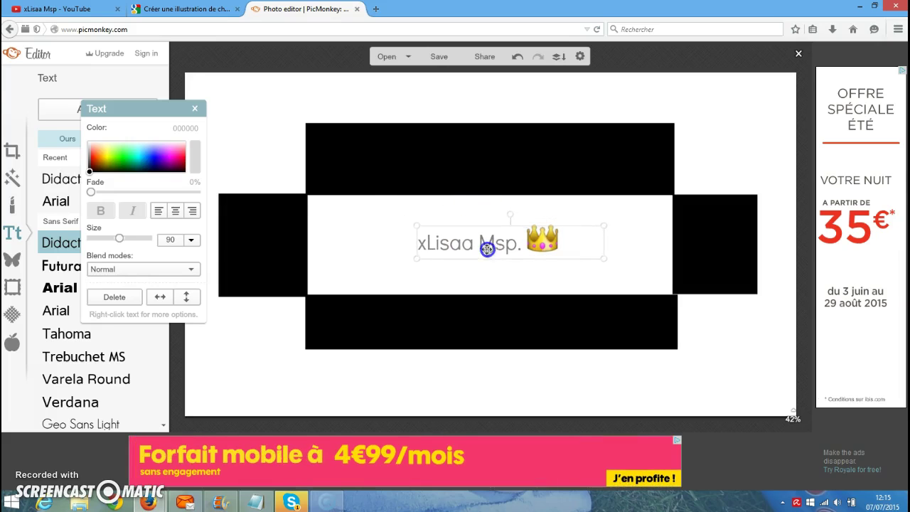
{"action": "left_click_drag", "start_coordinate": [418, 221], "coordinate": [382, 210]}
{"action": "left_click_drag", "start_coordinate": [440, 249], "coordinate": [475, 246]}
{"action": "left_click", "coordinate": [358, 263]}
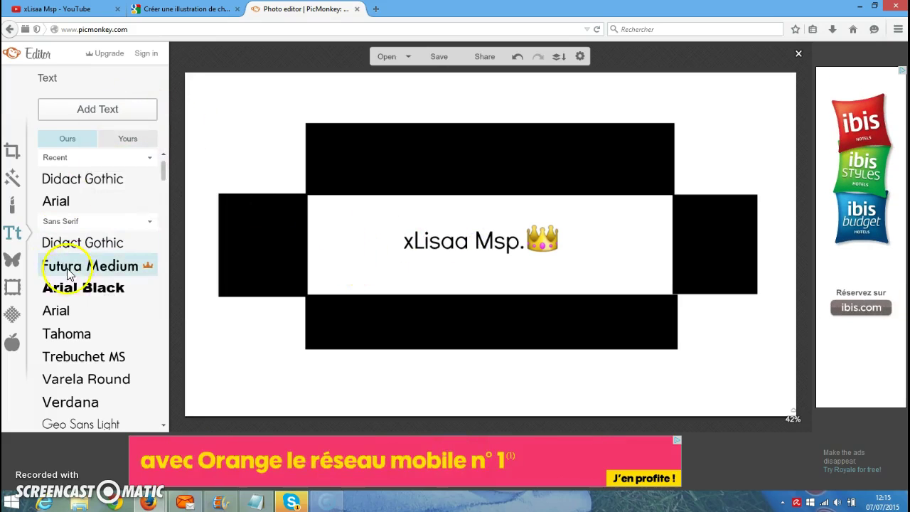
Add the white rose bloom from the Roses overlays and tint it with color e8ac85.
{"action": "left_click", "coordinate": [12, 260]}
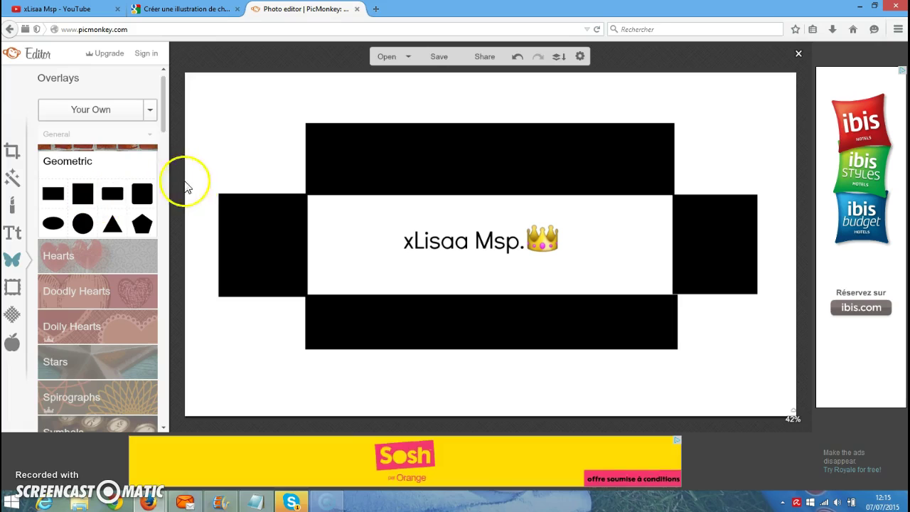
{"action": "left_click_drag", "start_coordinate": [165, 122], "coordinate": [150, 509]}
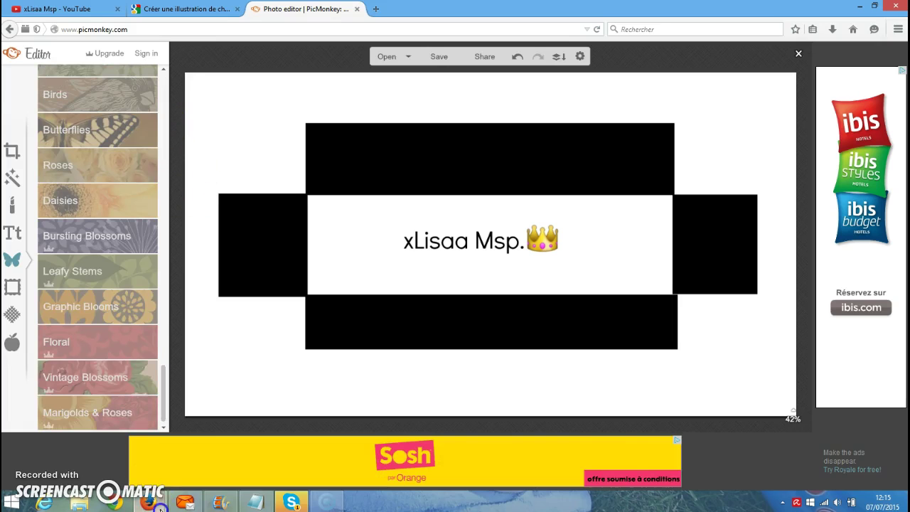
{"action": "left_click", "coordinate": [77, 164]}
{"action": "left_click", "coordinate": [152, 130]}
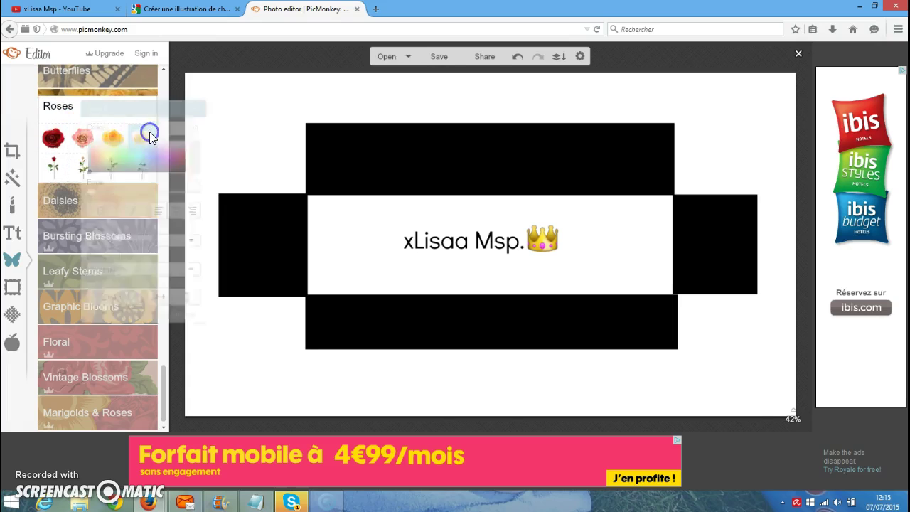
{"action": "left_click", "coordinate": [151, 173]}
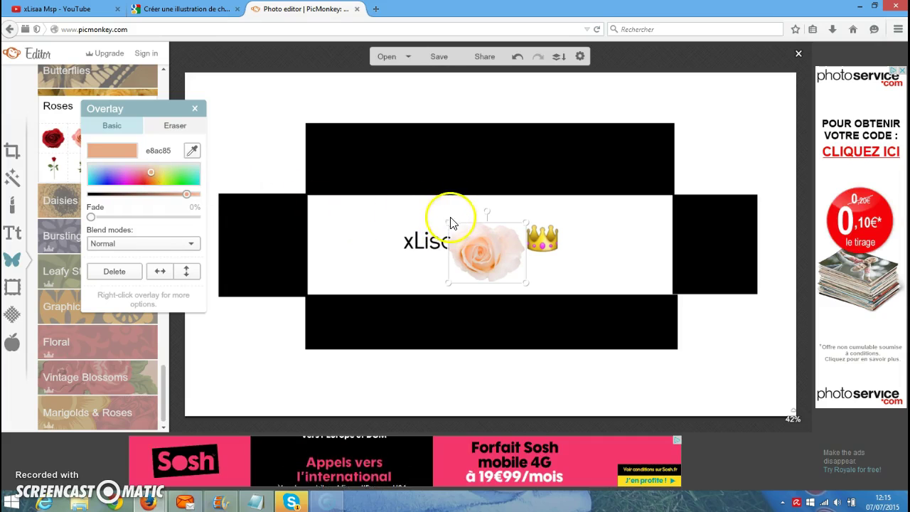
Shrink the rose to a tiny size and place it as the dot of the "i" in the channel name.
{"action": "left_click_drag", "start_coordinate": [449, 222], "coordinate": [499, 261]}
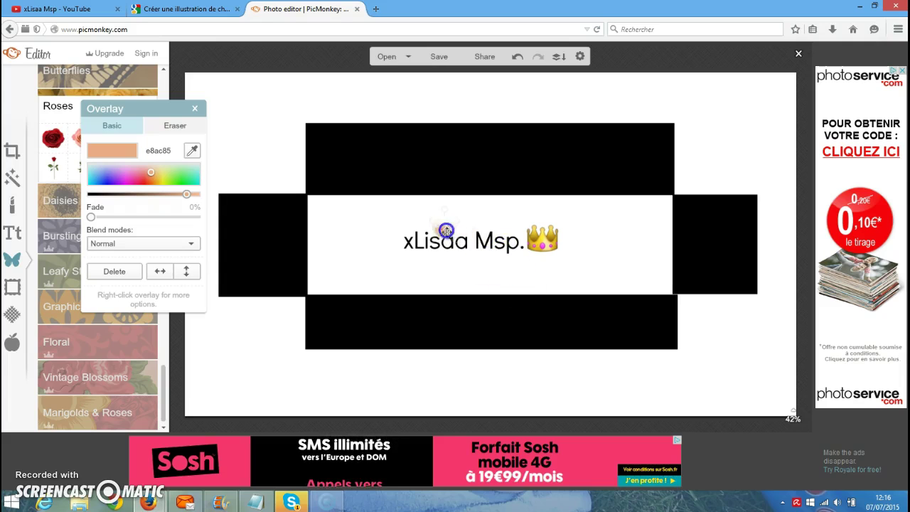
{"action": "left_click_drag", "start_coordinate": [446, 231], "coordinate": [432, 229]}
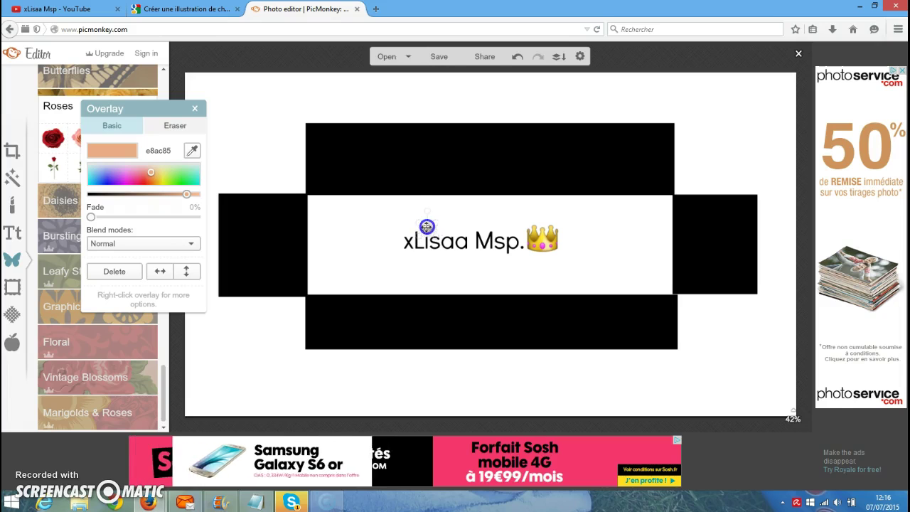
{"action": "left_click", "coordinate": [417, 301]}
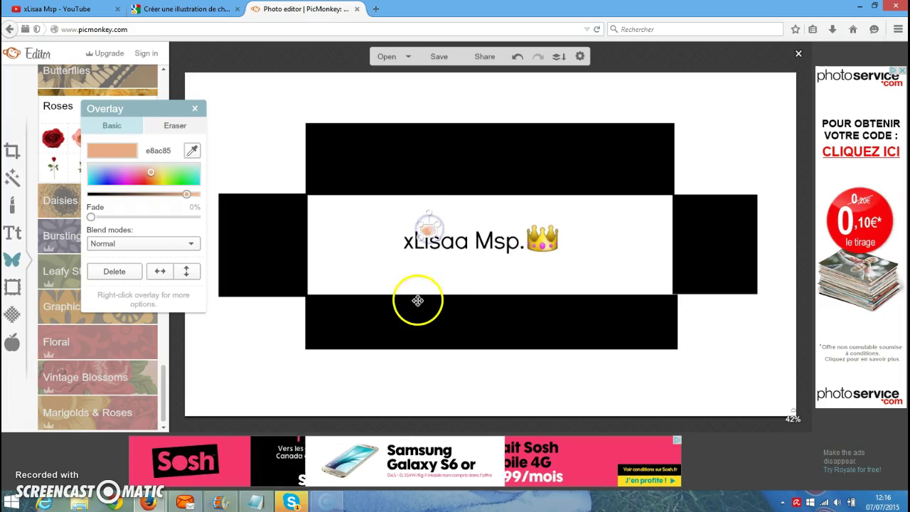
{"action": "left_click", "coordinate": [422, 235]}
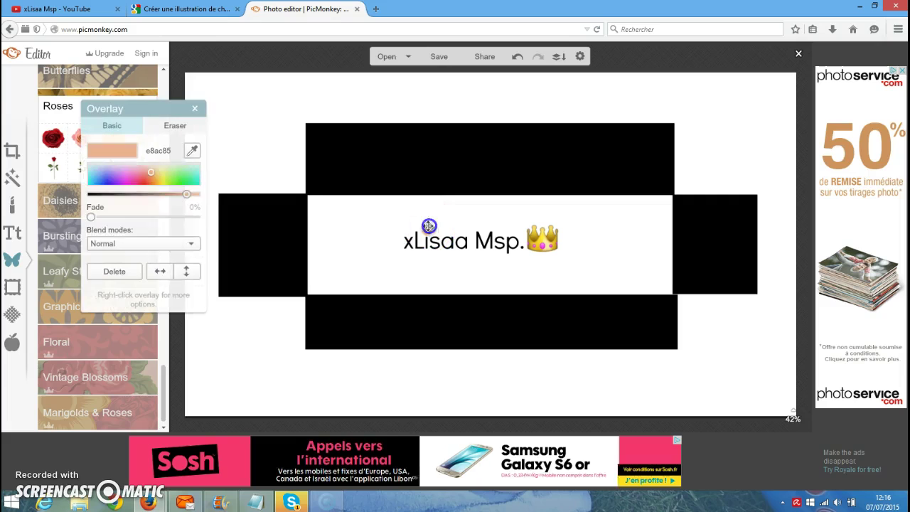
Change the small rose's color to e88872 and deselect it.
{"action": "left_click", "coordinate": [146, 175]}
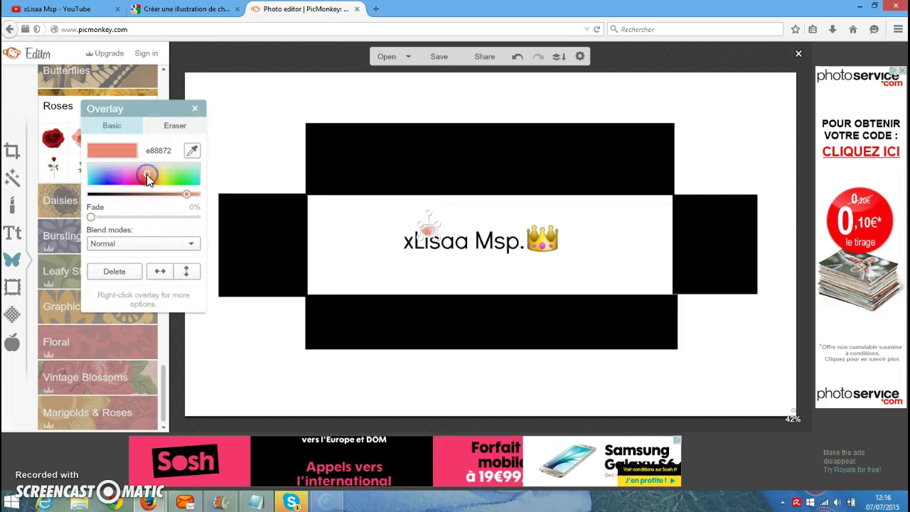
{"action": "left_click", "coordinate": [441, 265]}
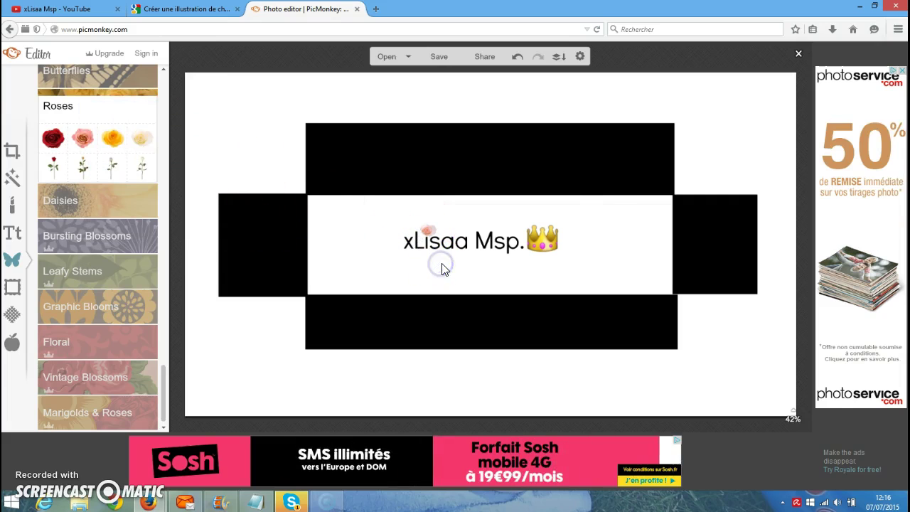
{"action": "left_click", "coordinate": [597, 217]}
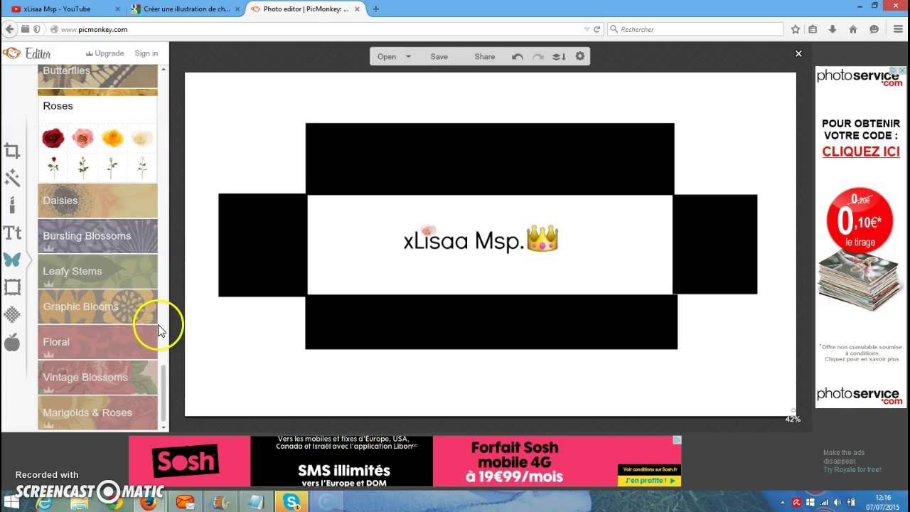
Add a scribbled heart from the Doodly Hearts overlays, shrink it to about half size and place it beside the crown.
{"action": "left_click_drag", "start_coordinate": [161, 370], "coordinate": [162, 36]}
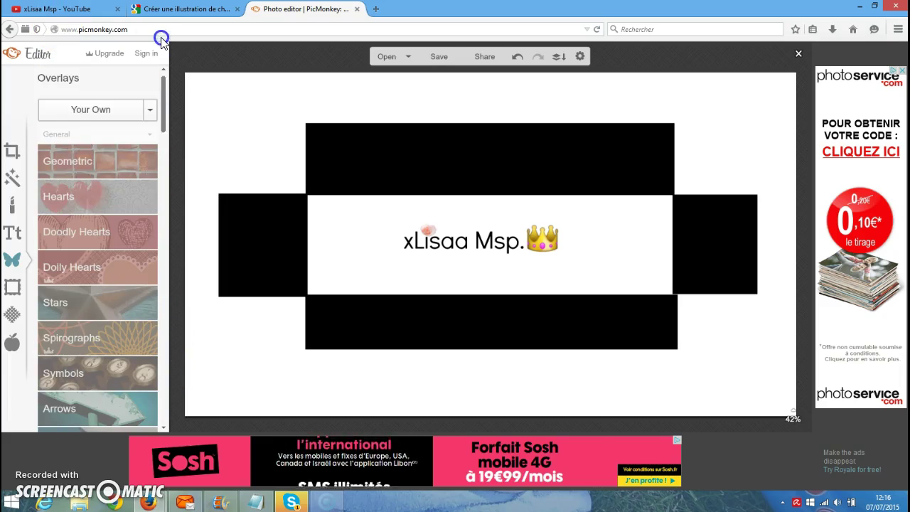
{"action": "left_click", "coordinate": [92, 241]}
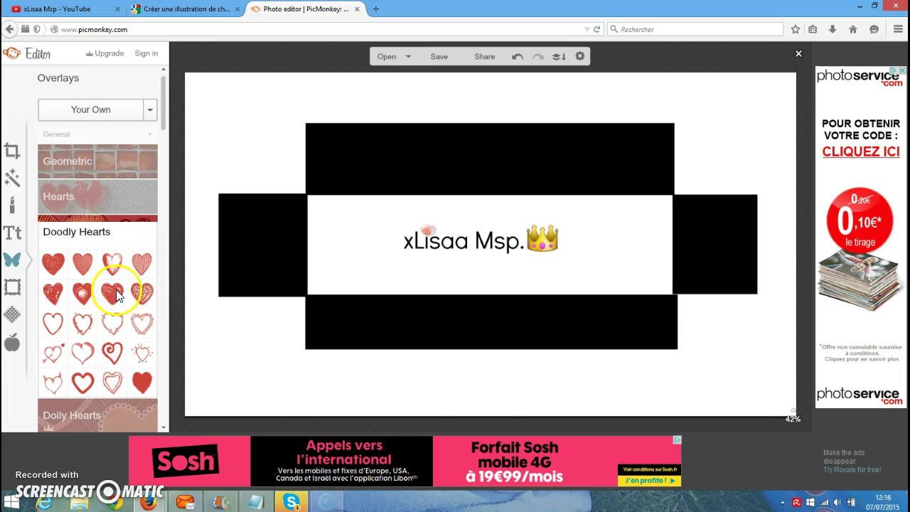
{"action": "left_click", "coordinate": [116, 289]}
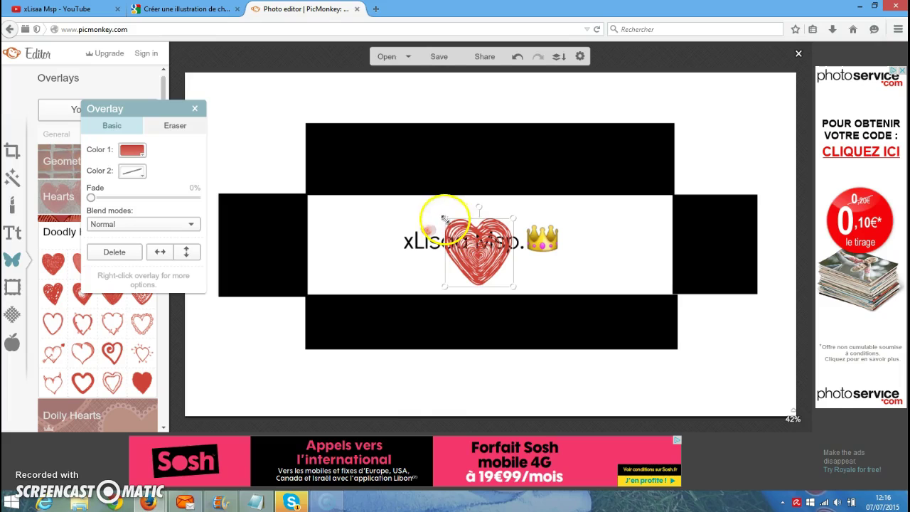
{"action": "left_click_drag", "start_coordinate": [442, 218], "coordinate": [473, 232]}
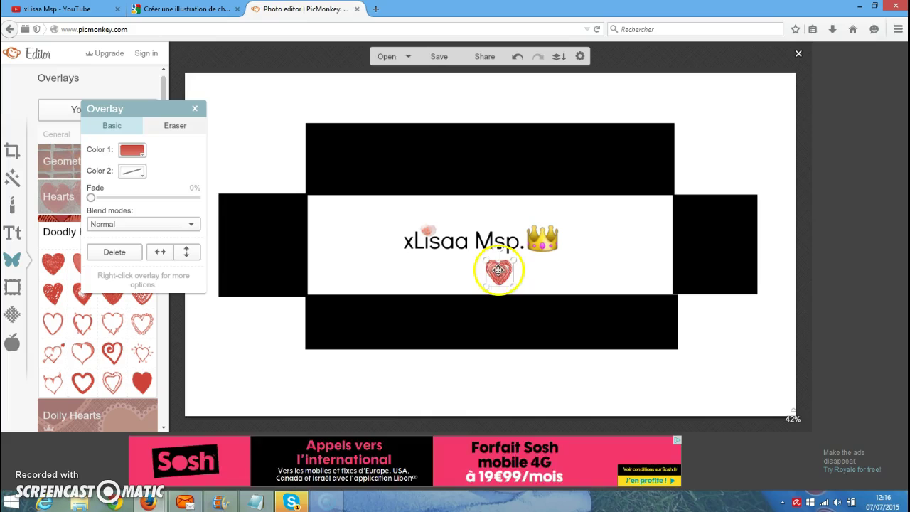
{"action": "left_click_drag", "start_coordinate": [489, 264], "coordinate": [513, 254]}
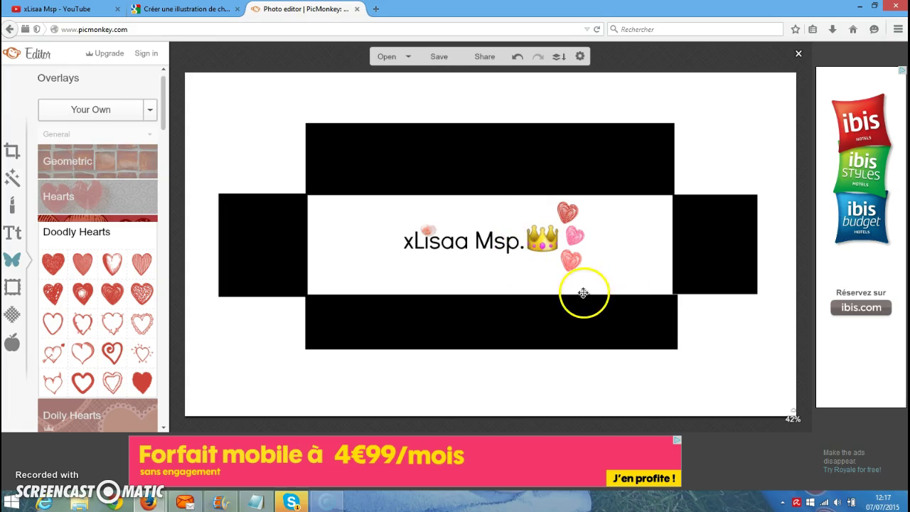
Add a new text reading "abonne toi !" below the channel name.
{"action": "left_click", "coordinate": [13, 232]}
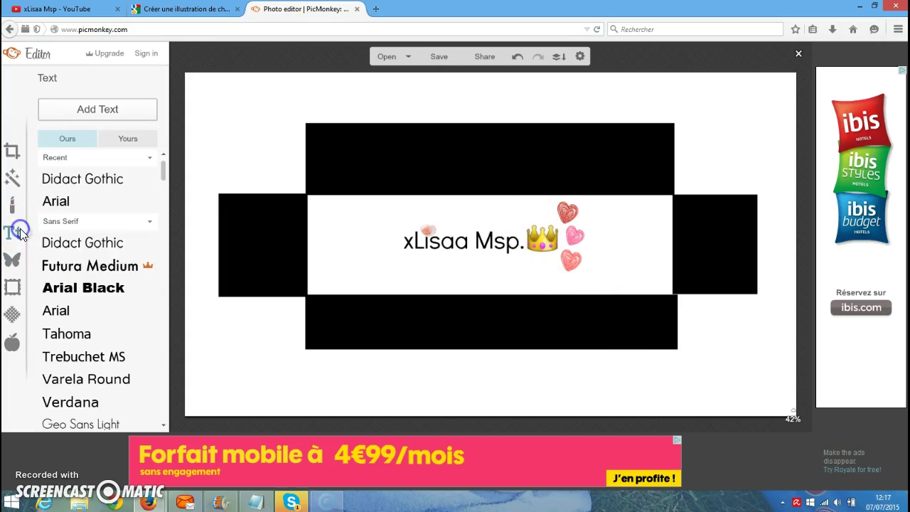
{"action": "left_click", "coordinate": [111, 108]}
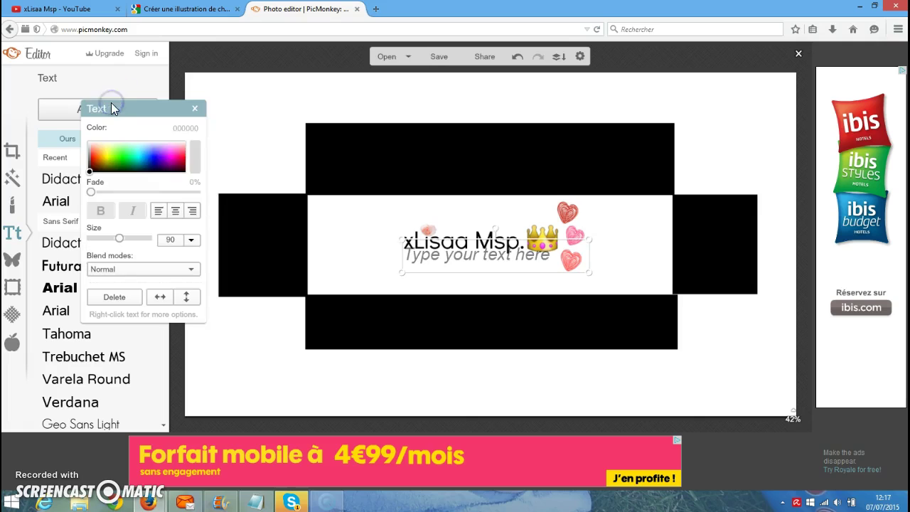
{"action": "left_click", "coordinate": [467, 263]}
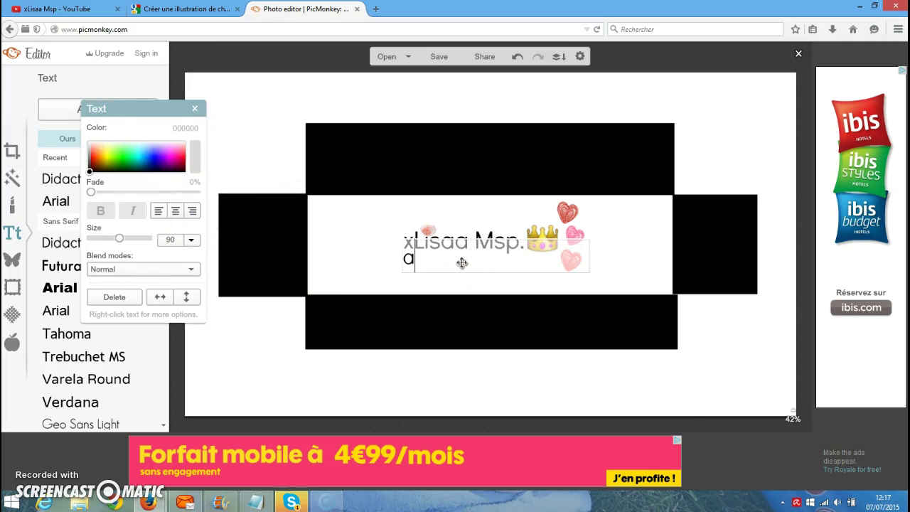
{"action": "type", "text": "abb"}
{"action": "key", "text": "BackSpace"}
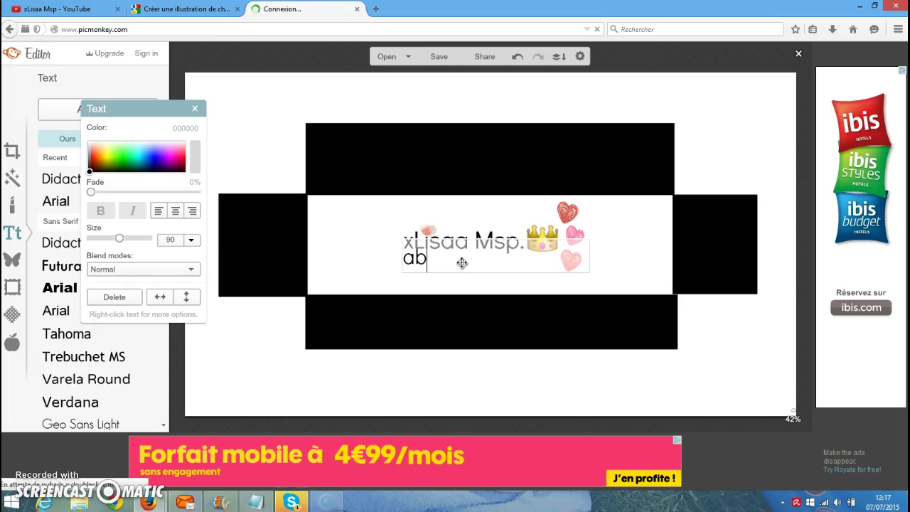
{"action": "type", "text": "onn"}
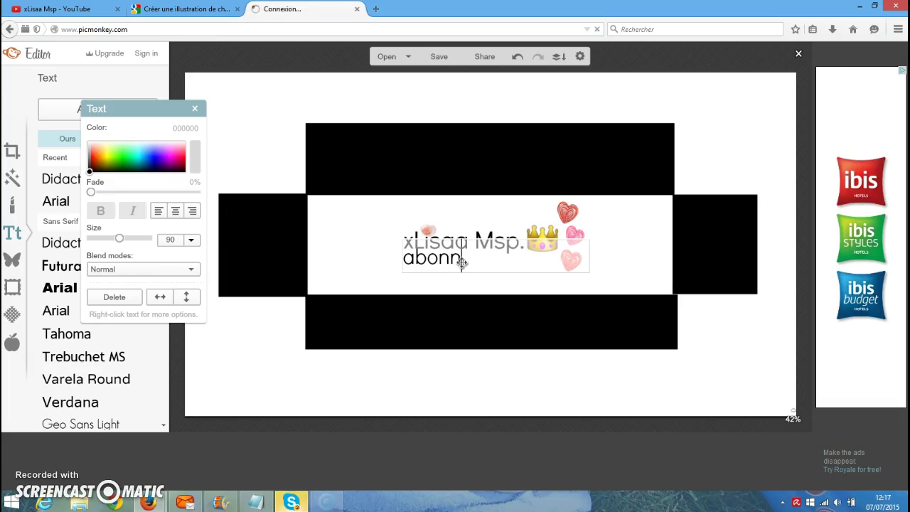
{"action": "type", "text": "e toi §"}
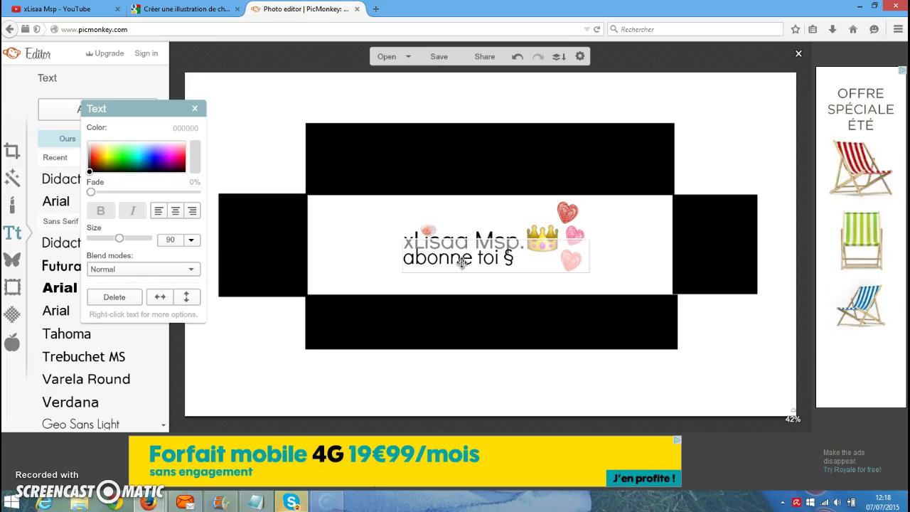
{"action": "key", "text": "BackSpace"}
{"action": "type", "text": "!"}
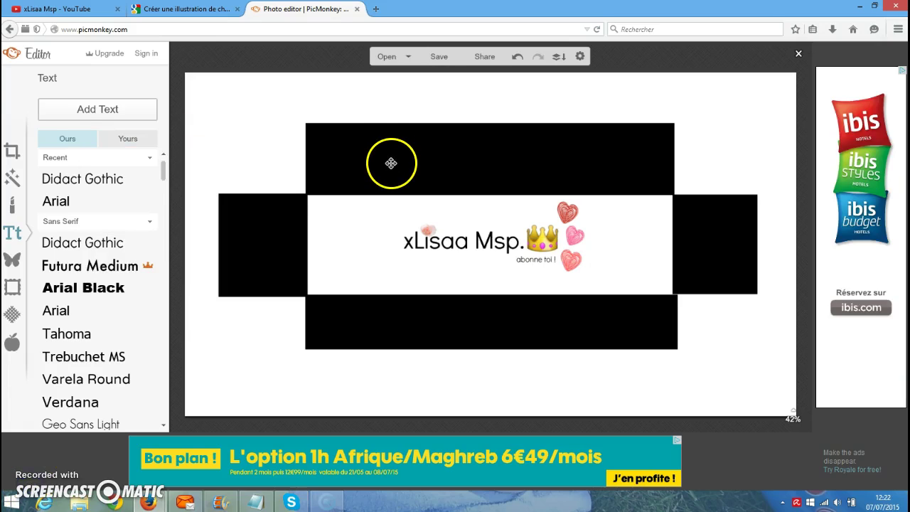
Delete the four black guide rectangles surrounding the safe area.
{"action": "left_click", "coordinate": [390, 163]}
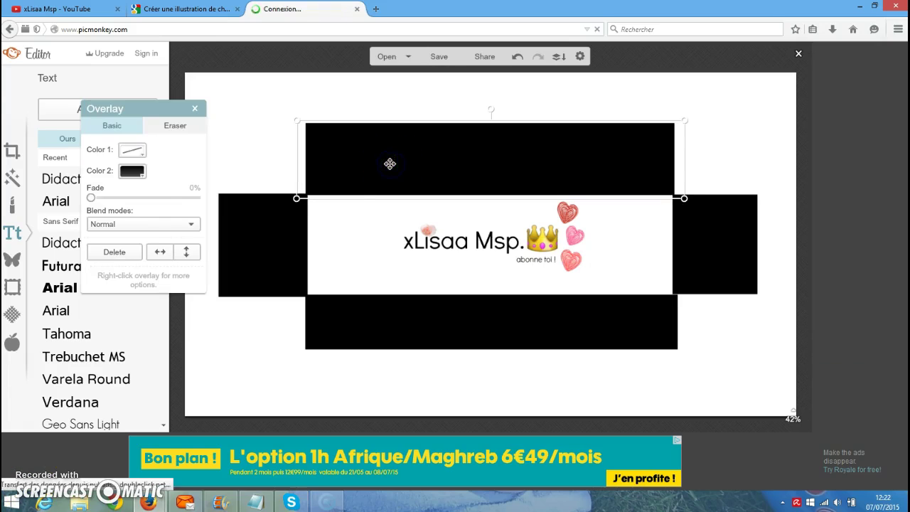
{"action": "left_click", "coordinate": [115, 252]}
{"action": "left_click", "coordinate": [248, 244]}
{"action": "left_click", "coordinate": [139, 255]}
{"action": "left_click", "coordinate": [349, 314]}
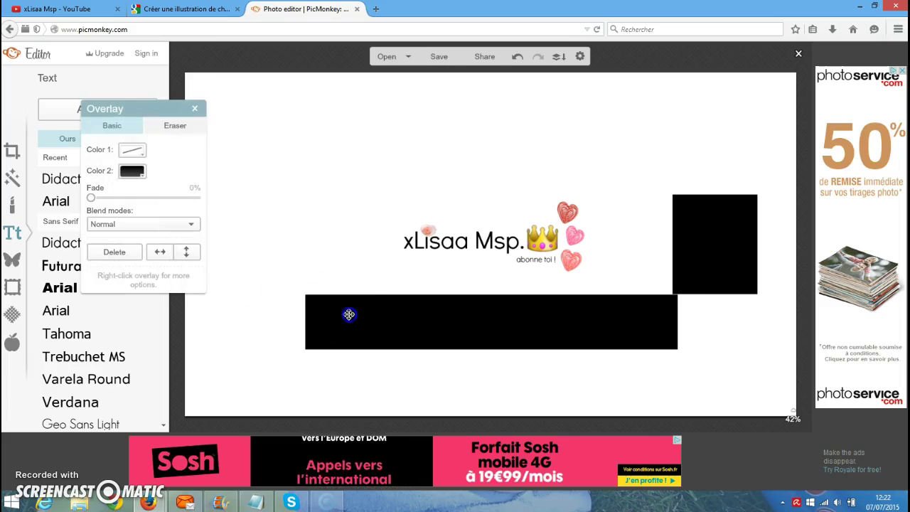
{"action": "key", "text": "Delete"}
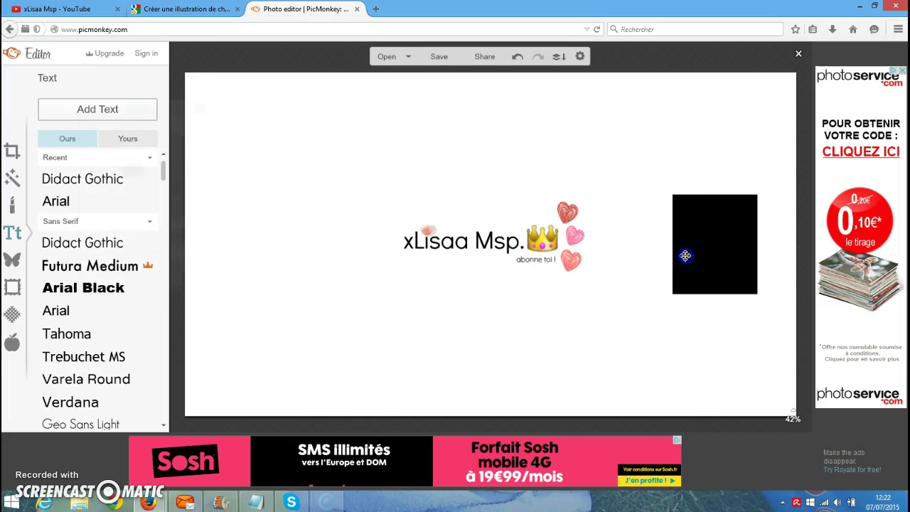
{"action": "left_click", "coordinate": [685, 256]}
{"action": "key", "text": "Delete"}
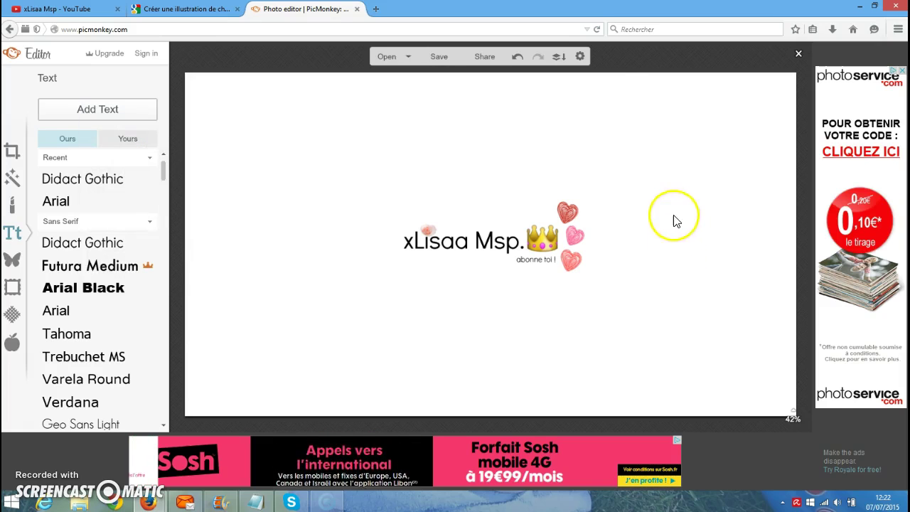
Save the banner to the computer as a jpg named "banniere msp".
{"action": "left_click", "coordinate": [445, 56]}
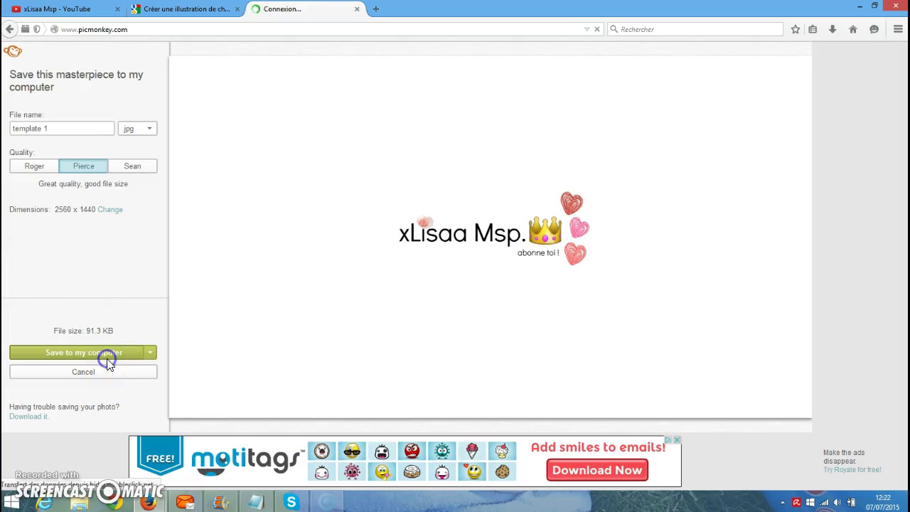
{"action": "left_click", "coordinate": [107, 355]}
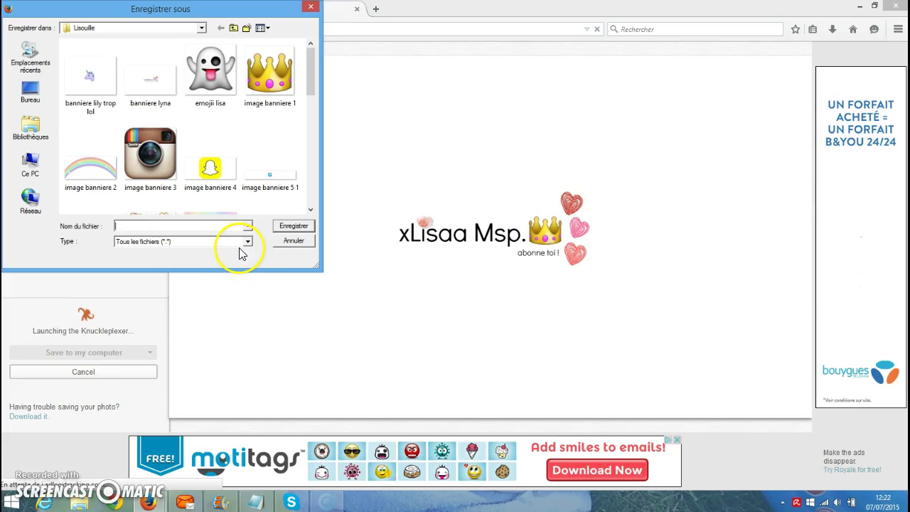
{"action": "type", "text": "banniere msp"}
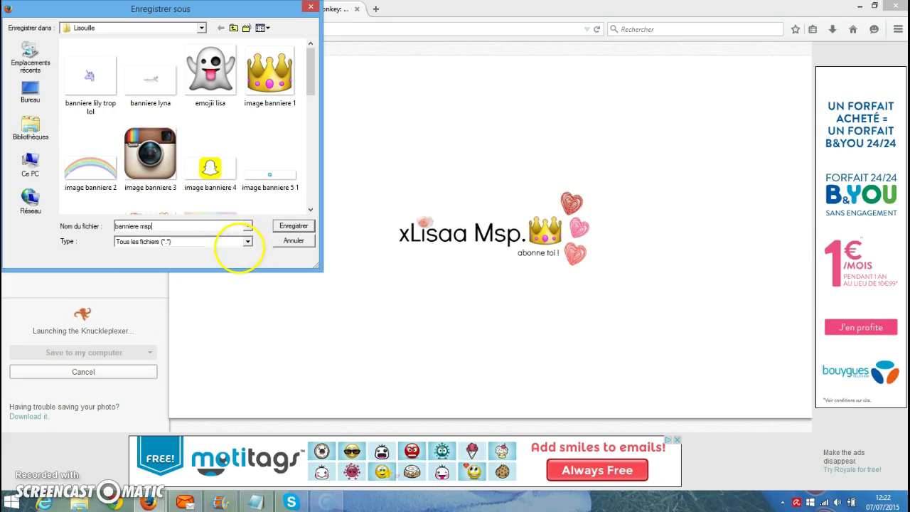
{"action": "key", "text": "Return"}
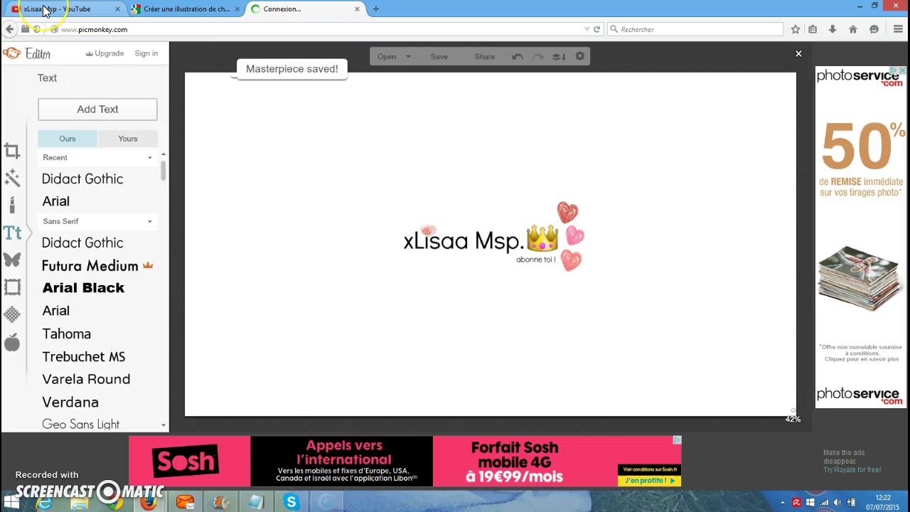
Switch to the YouTube channel page, upload the "banniere msp" image as channel art and confirm its selection.
{"action": "left_click", "coordinate": [50, 9]}
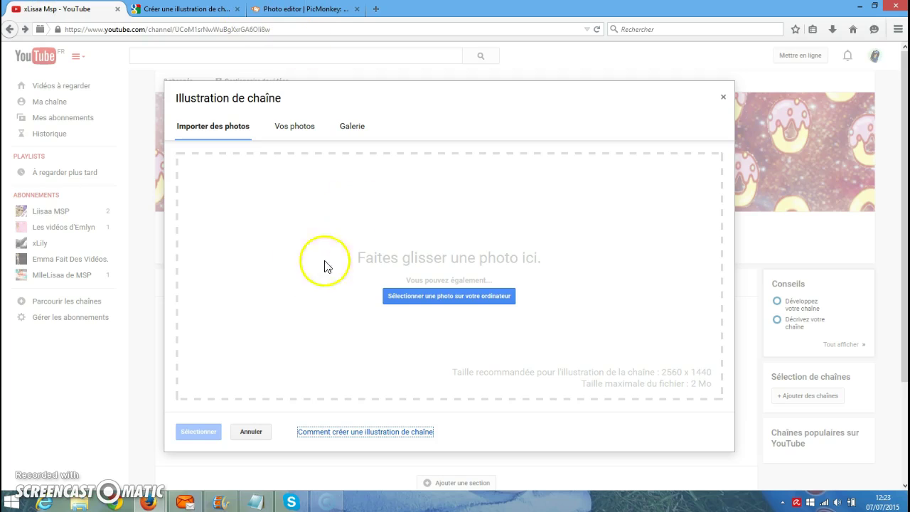
{"action": "left_click", "coordinate": [407, 297]}
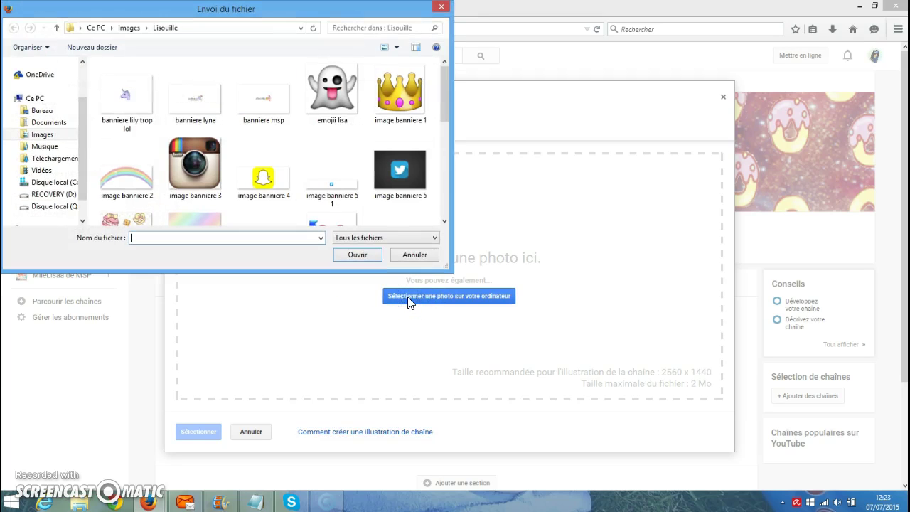
{"action": "left_click", "coordinate": [276, 115]}
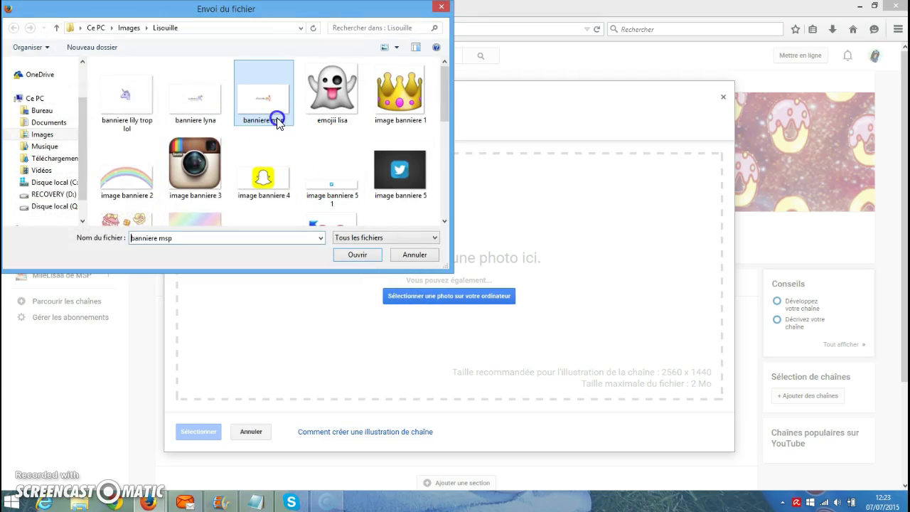
{"action": "left_click", "coordinate": [351, 260]}
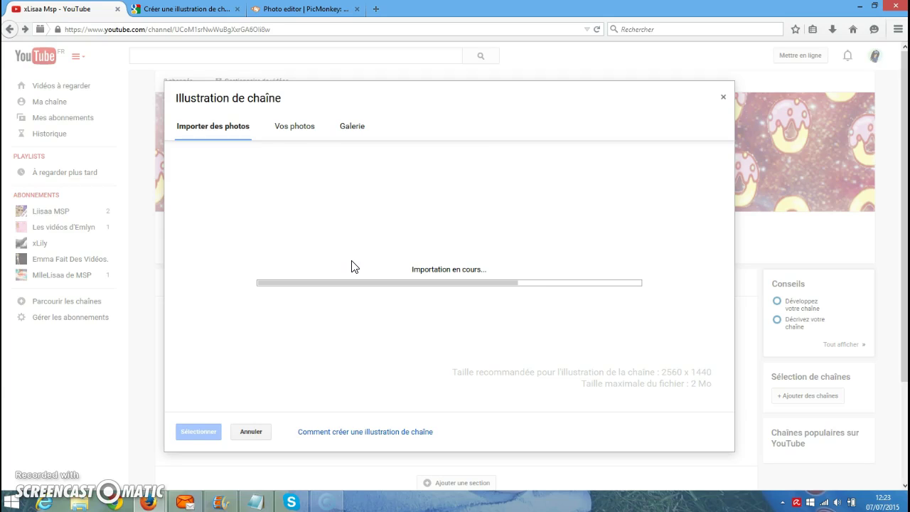
{"action": "left_click", "coordinate": [198, 432]}
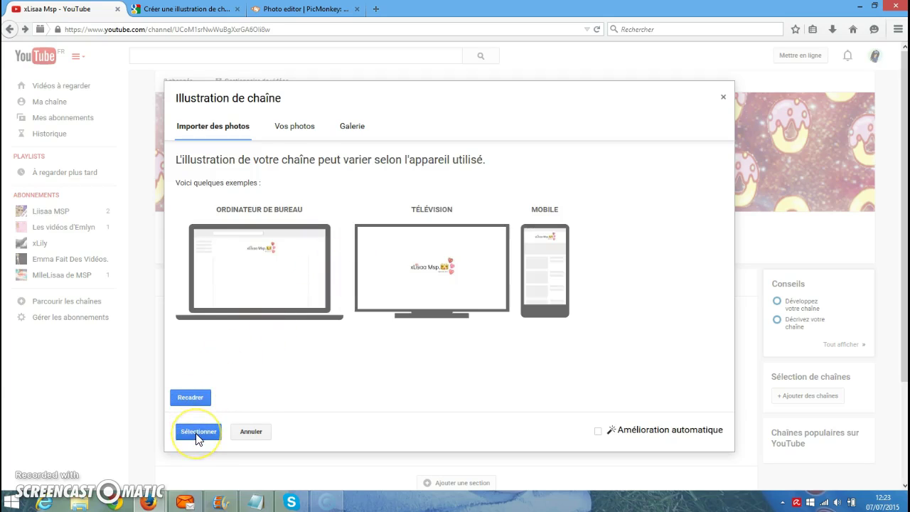